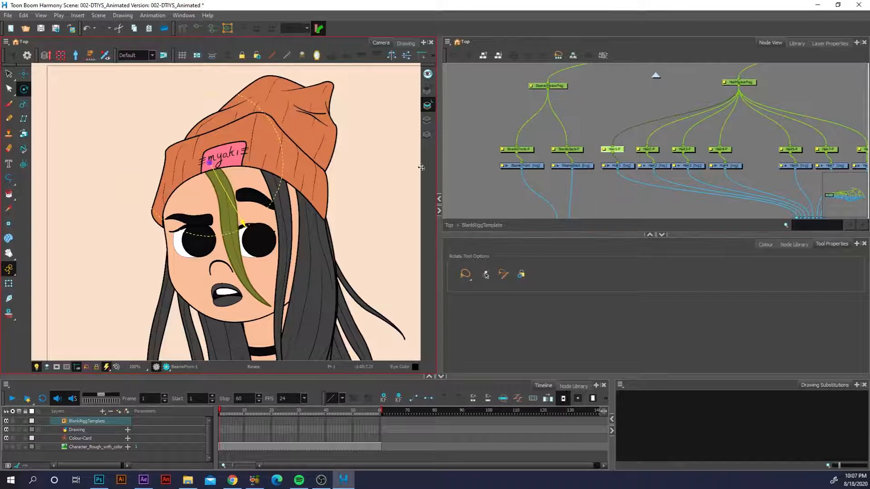
- Move the pivots of the Hair2-P and Hair3-P pegs to the strands' roots at the beanie's lower edge
key("slash")
left_click_drag(291, 311, 271, 167)
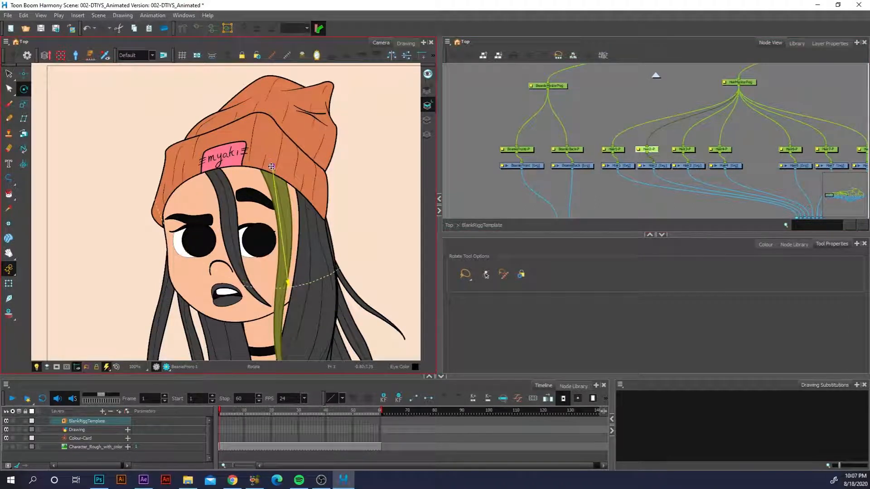
key("slash")
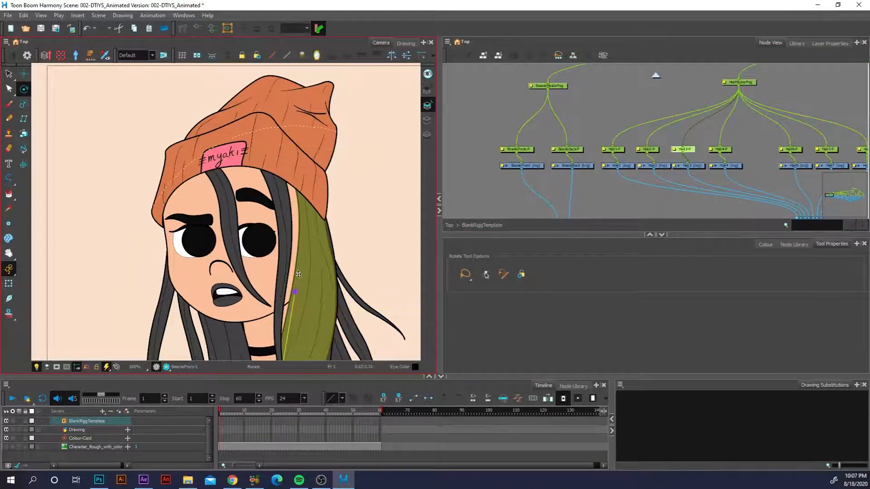
left_click_drag(297, 274, 309, 191)
- Move the Hair4-P pivot to the strand's root at the beanie's edge and rotate the strand slightly to test it
key("slash")
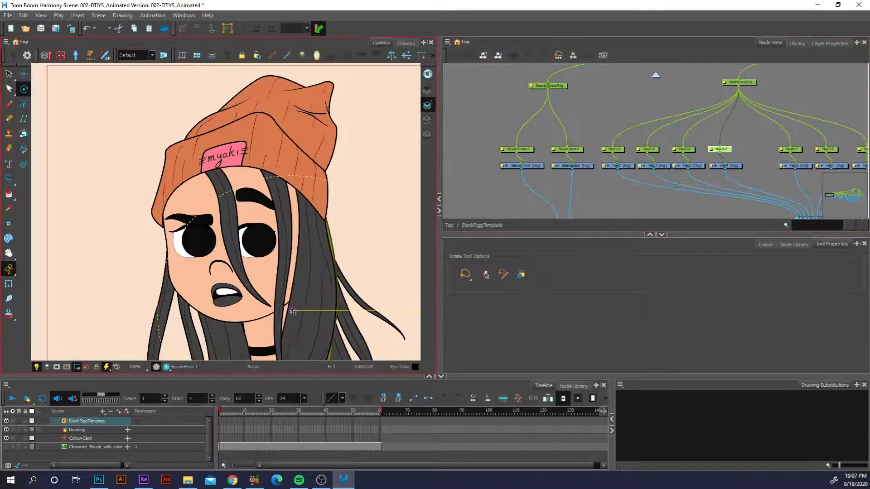
left_click_drag(291, 307, 321, 211)
scroll(200, 203, "down", 2)
scroll(350, 270, "down", 1)
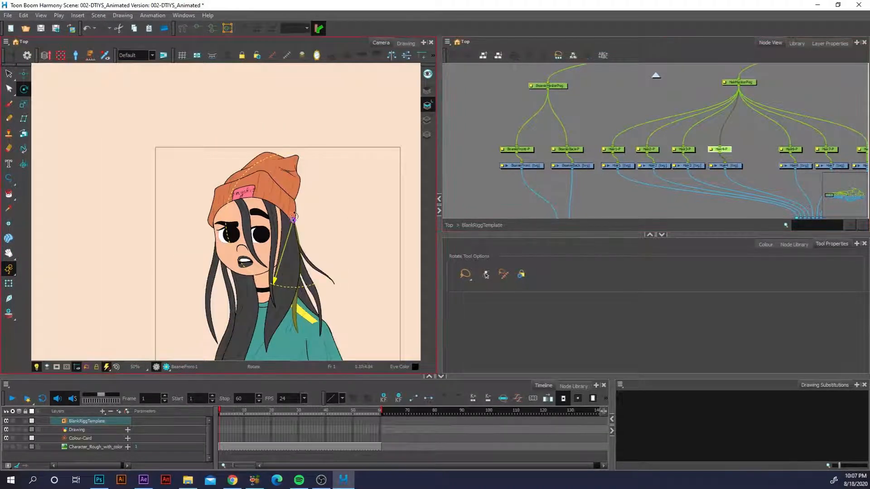
left_click_drag(294, 217, 295, 212)
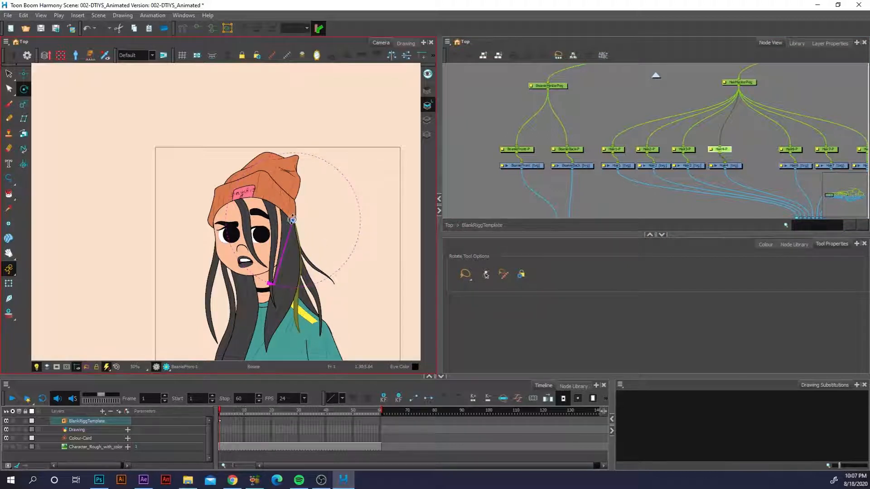
scroll(292, 220, "up", 1)
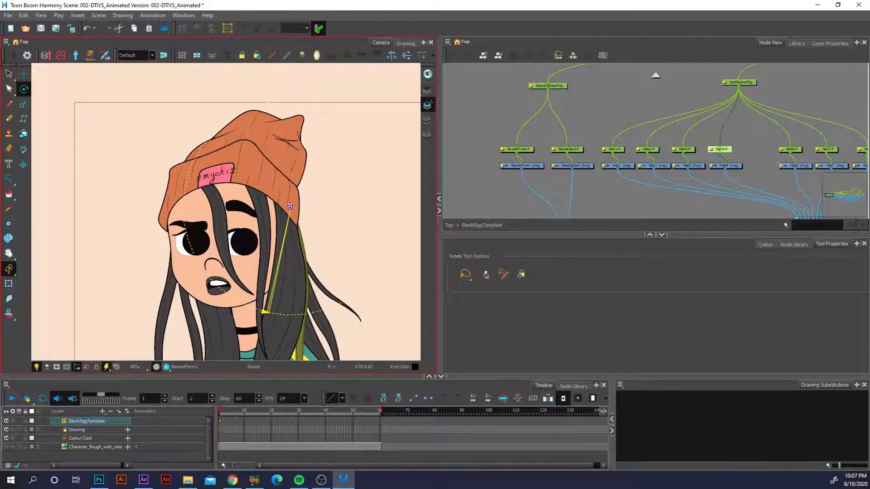
left_click_drag(290, 206, 289, 206)
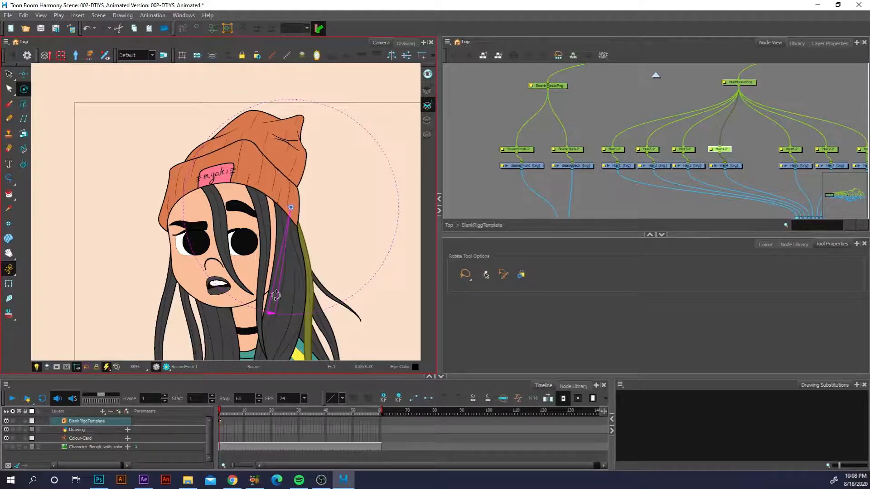
left_click_drag(272, 311, 264, 313)
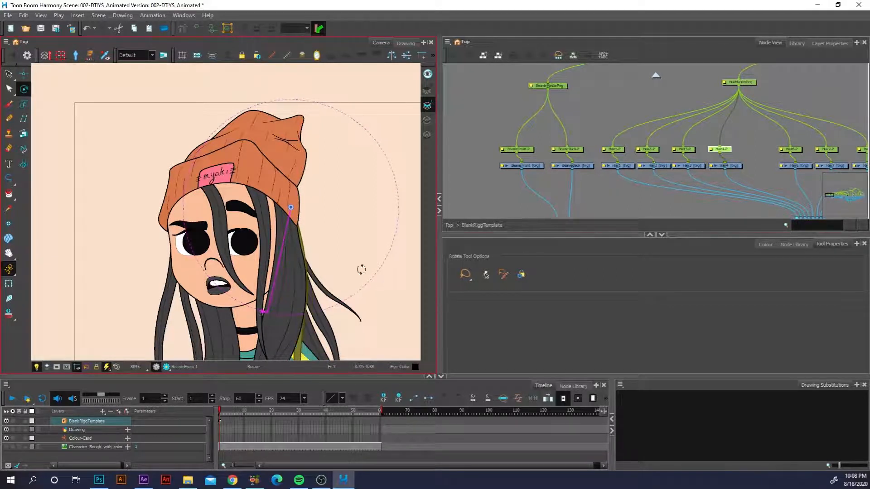
- Place the Hair6-P and Hair7-P pivots at the strands' roots beneath the beanie's edge
left_click(795, 150)
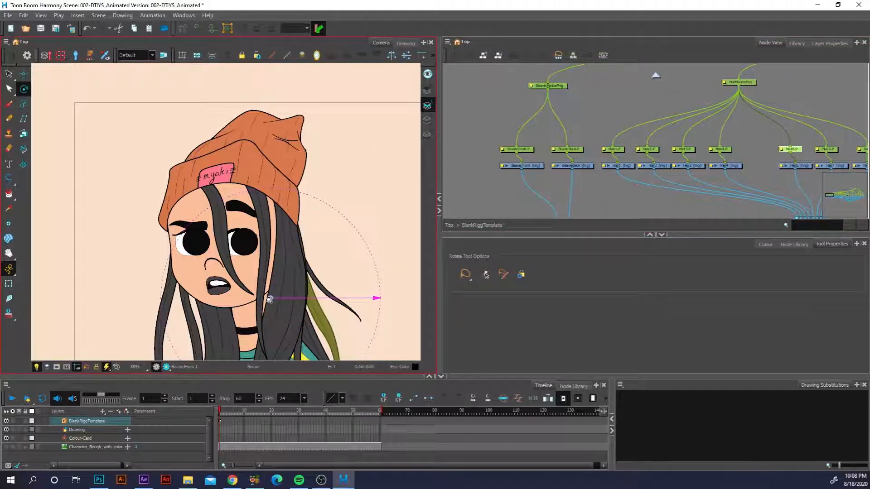
left_click_drag(269, 300, 286, 209)
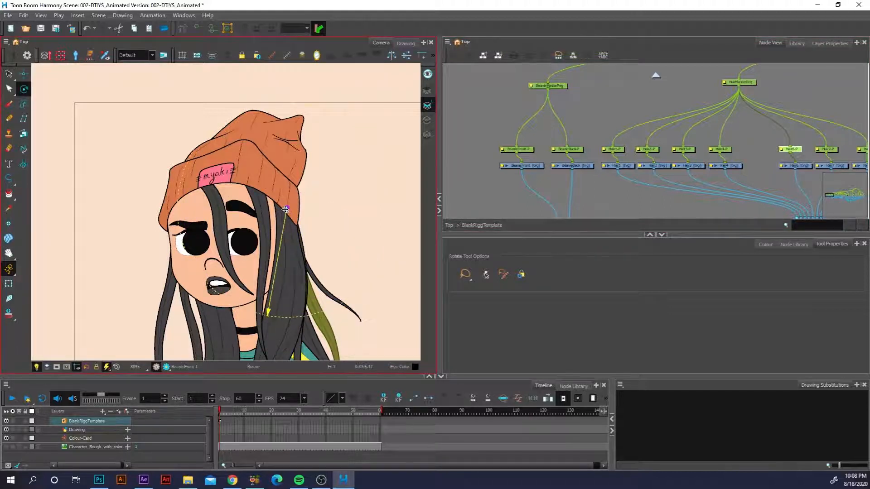
left_click(834, 150)
left_click_drag(270, 299, 280, 205)
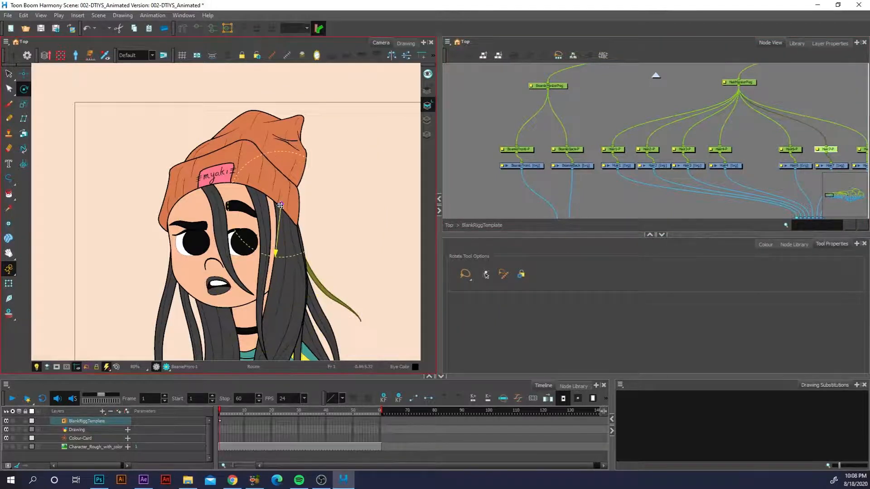
- Place the Left_Brow-P pivot at the middle of the left eyebrow
scroll(702, 177, "up", 5)
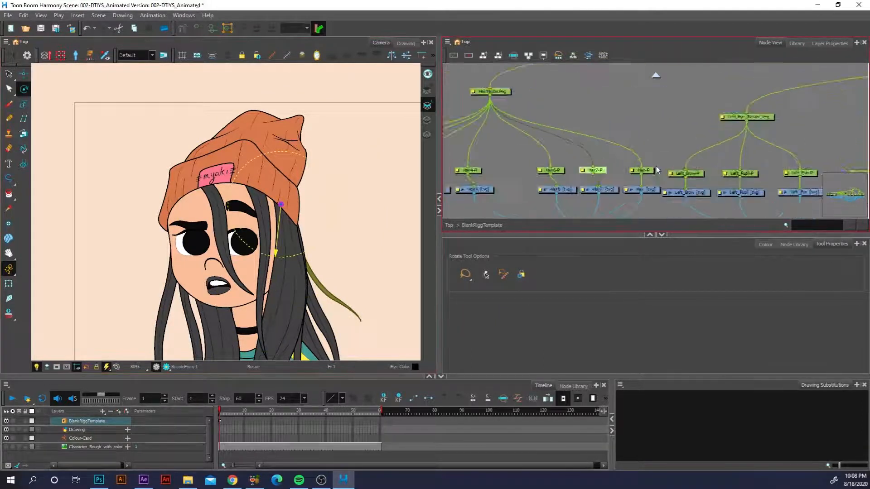
left_click(718, 177)
left_click(269, 299)
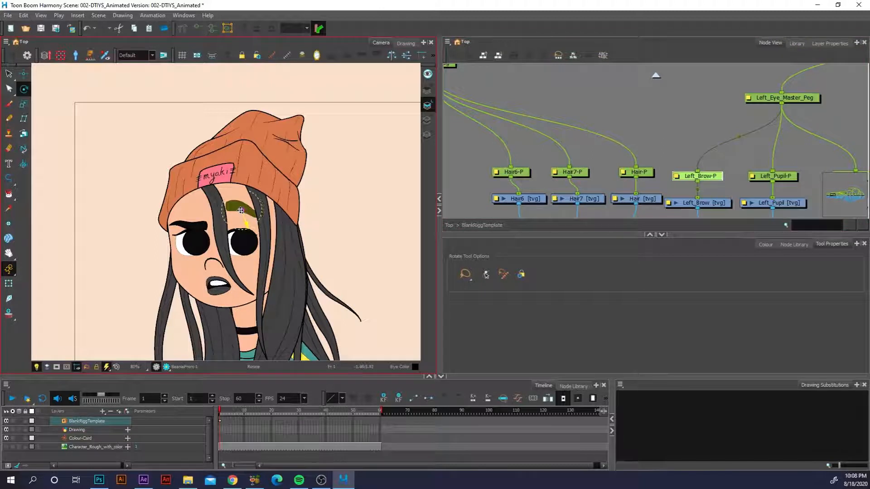
- Move the pivot of the hair's master peg up onto the beanie, above the front strands
scroll(564, 132, "down", 3)
left_click(528, 110)
scroll(292, 270, "down", 3)
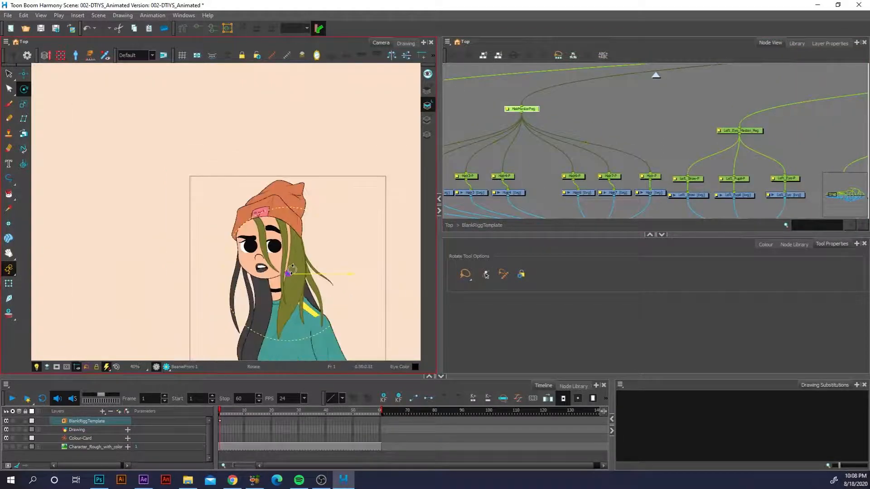
left_click_drag(289, 269, 281, 211)
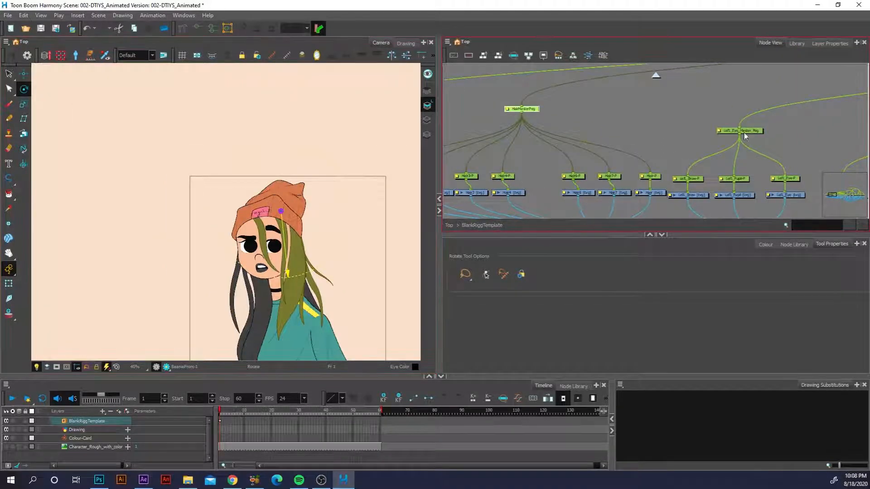
- Place the Left_Pupil-P and left eye peg pivots at the centre of the left eye
left_click(734, 179)
scroll(280, 205, "up", 4)
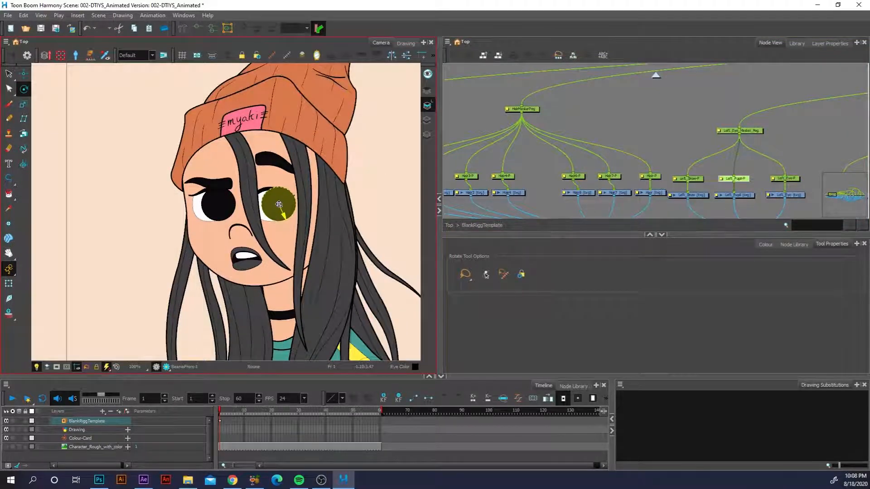
left_click(786, 179)
left_click_drag(311, 276, 267, 211)
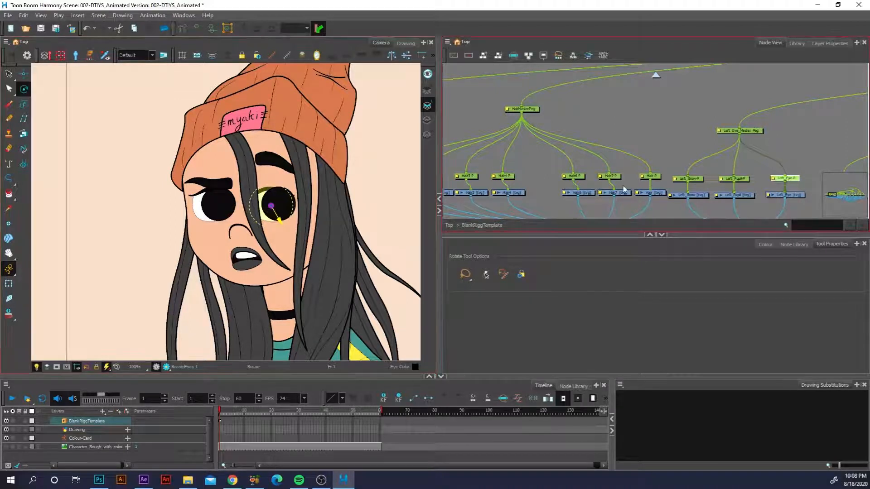
- Set the pivots of the left eye's master peg and the right eye's brow and pupil pegs on their matching facial features
left_click(740, 131)
scroll(751, 198, "down", 3)
left_click_drag(752, 198, 637, 190)
left_click(664, 165)
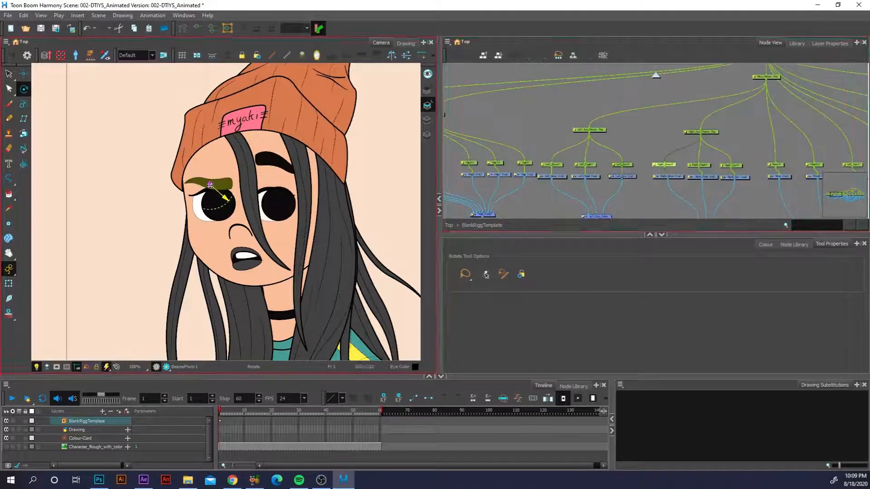
left_click(699, 165)
left_click(551, 165)
left_click(664, 165)
left_click(699, 164)
left_click(730, 166)
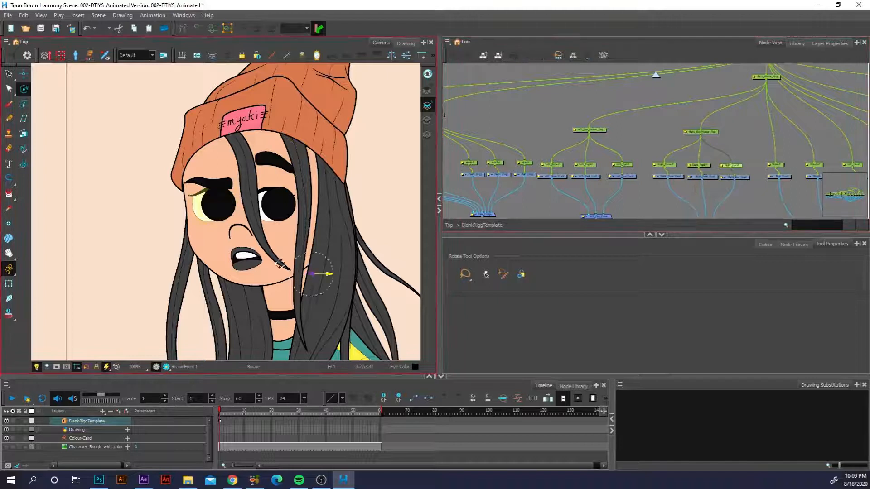
- Place the nose and mouth peg pivots on their features and the face's master peg pivot near the nose
left_click_drag(311, 274, 246, 259)
left_click(775, 165)
left_click(814, 165)
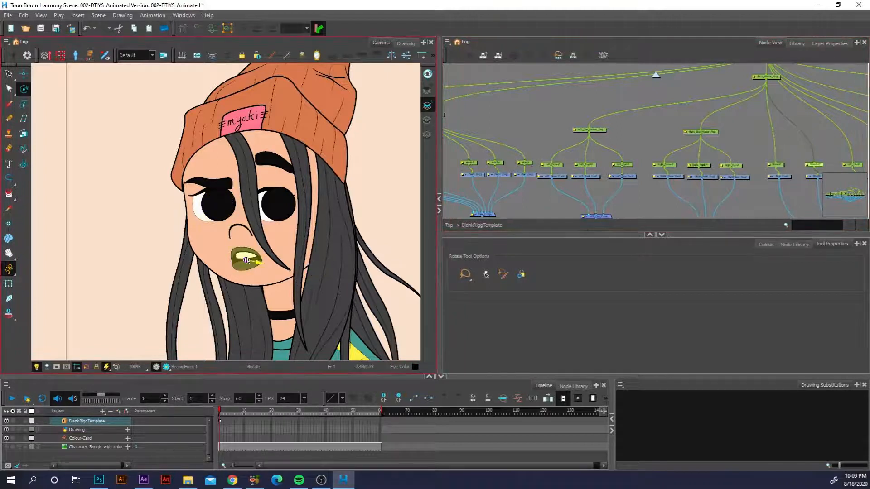
left_click(767, 77)
left_click_drag(311, 274, 240, 230)
- Place the Head-P pivot at the jaw, just above the neck
left_click(813, 165)
left_click_drag(814, 190, 644, 190)
left_click(679, 164)
scroll(678, 165, "up", 3)
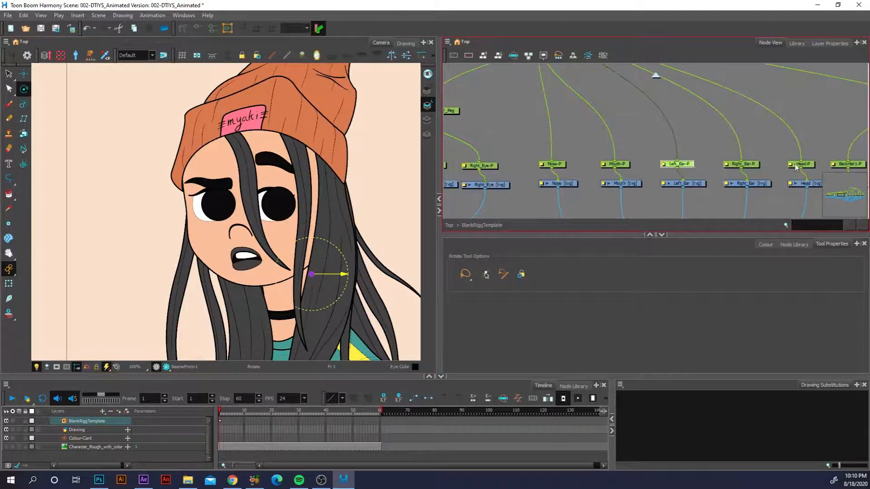
left_click(800, 164)
left_click_drag(312, 274, 288, 273)
- Copy pivot coordinates from a child peg into the layer properties of Head_Master_Peg
scroll(656, 136, "down", 3)
left_click_drag(602, 81, 607, 176)
left_click(580, 120)
left_click(566, 120)
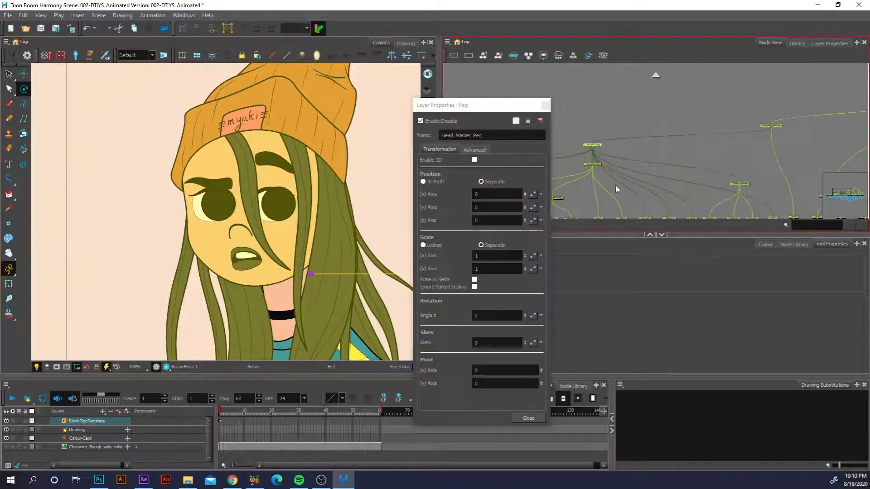
scroll(618, 189, "up", 3)
left_click(778, 182)
left_click_drag(499, 109, 352, 107)
left_click_drag(388, 378, 305, 368)
left_click(381, 413)
left_click(529, 417)
- Set the pivots of the BackHair1-P, BackHair3-P and BackHair2-P pegs at the roots of the back hair strands
scroll(759, 181, "down", 3)
left_click_drag(758, 182, 629, 169)
left_click(683, 169)
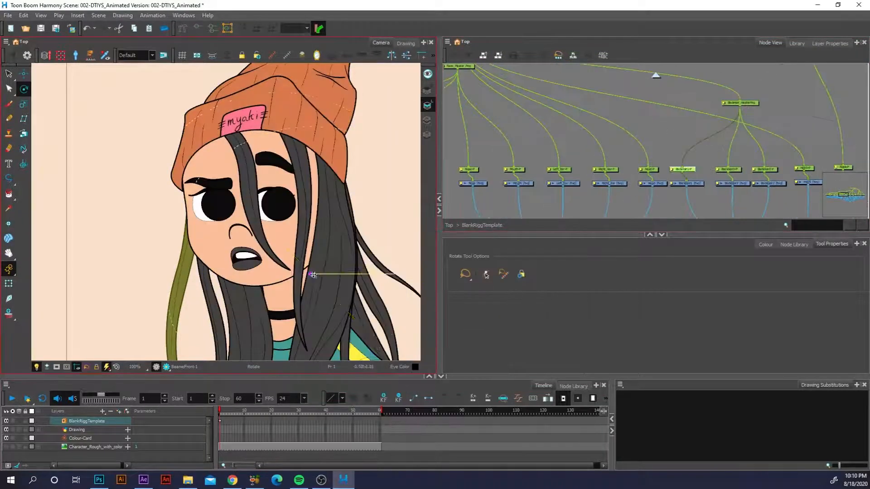
left_click(737, 170)
left_click(766, 169)
scroll(245, 191, "down", 4)
scroll(771, 169, "up", 2)
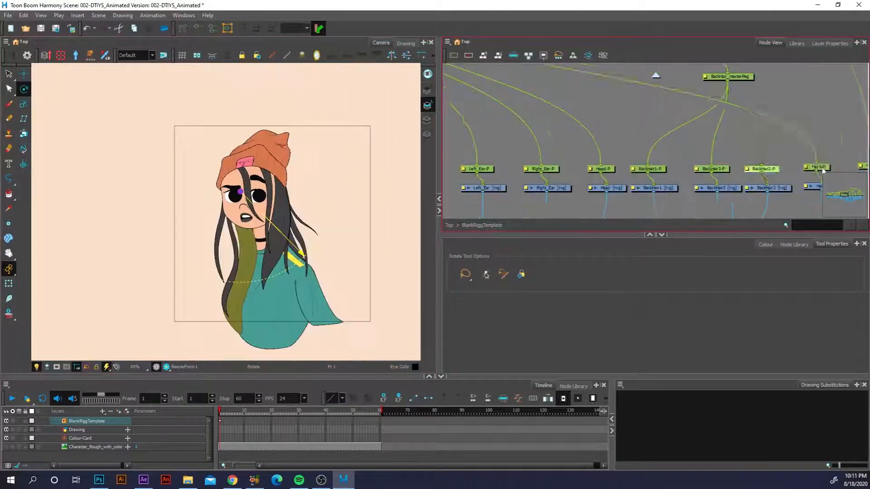
- Set the Hair5-P pivot and place the Neck-P pivot at the base of the neck
left_click(819, 169)
left_click_drag(751, 188, 624, 187)
left_click(763, 169)
scroll(267, 236, "up", 4)
left_click_drag(279, 204, 250, 274)
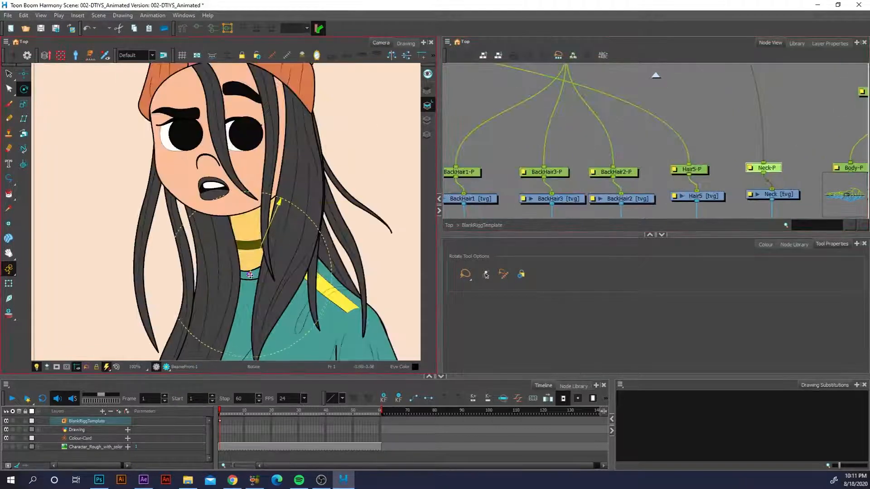
- Copy the Neck-P pivot, X 1.08283 W and Y 3.46768 S, into the parent peg that controls the head and neck
scroll(679, 134, "down", 4)
left_click(677, 121)
left_click(676, 181)
left_click_drag(336, 98, 471, 97)
left_click(643, 72)
left_click(314, 368)
left_click(382, 412)
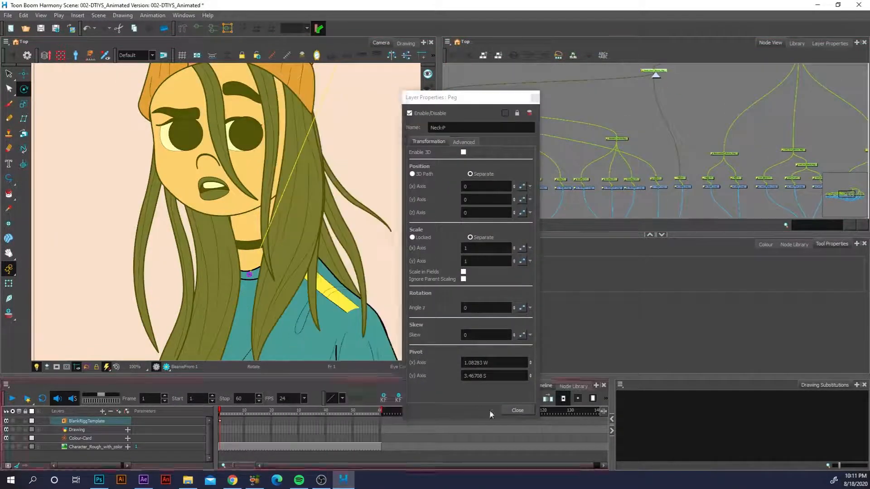
left_click(517, 412)
left_click_drag(763, 169, 639, 124)
left_click(600, 110)
scroll(351, 176, "down", 2)
left_click_drag(317, 254, 349, 161)
key("ctrl+z")
- Save the scene
left_click(648, 118)
left_click_drag(670, 109, 666, 104)
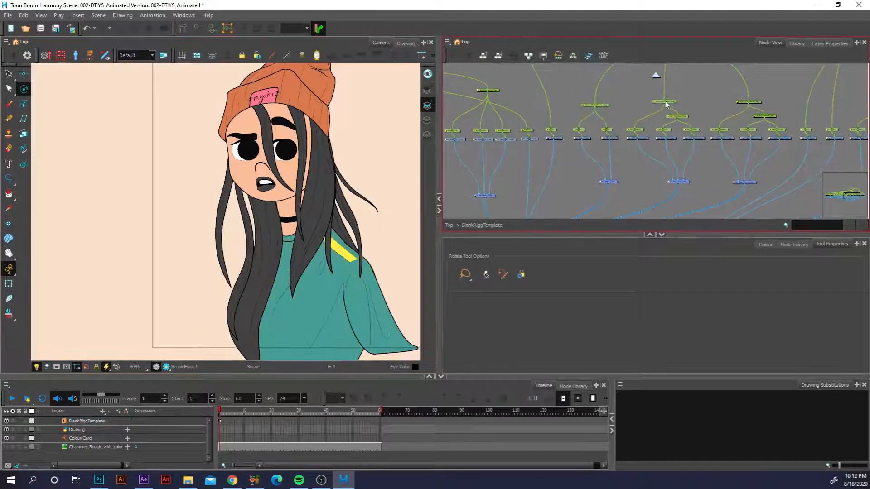
key("ctrl+s")
- Copy the body peg's pivot coordinates into BodyandShirt_Master_Peg, with X set to 0.767903 W
left_click(584, 106)
left_click(576, 130)
left_click_drag(652, 369, 591, 363)
key("ctrl+v")
left_click_drag(494, 375, 431, 373)
left_click(517, 410)
left_click(668, 416)
- Place the Left_Biceps-P pivot at the shoulder end of the left sleeve
left_click(628, 130)
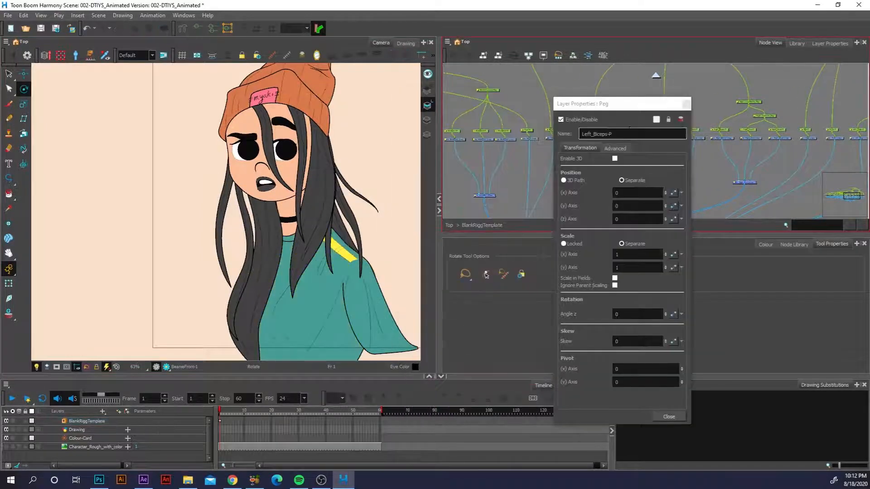
left_click(685, 103)
left_click_drag(306, 194, 359, 268)
- Copy the Left_Biceps-P pivot, X 3.04161 E and Y 5.7846 S, into Left_Arm_Master_Peg
left_click(655, 101)
left_click_drag(638, 107, 556, 92)
left_click(628, 129)
left_click_drag(702, 361, 637, 361)
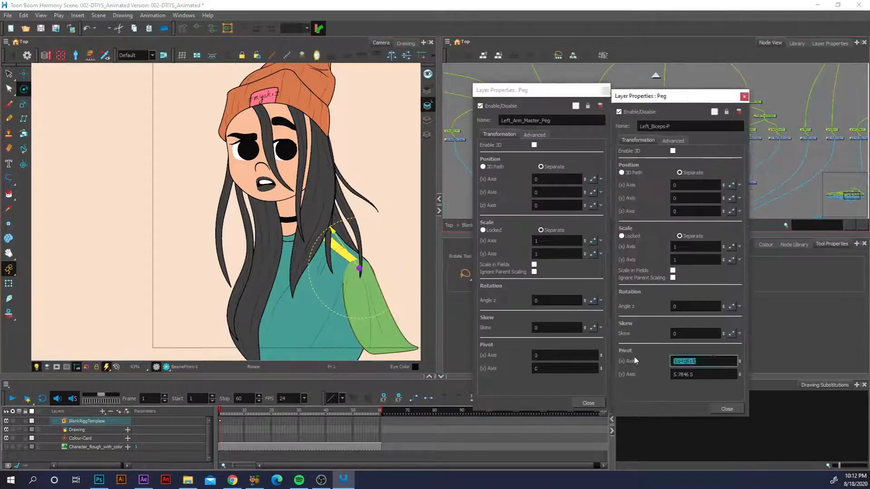
left_click_drag(562, 355, 527, 355)
type("3.04161 E")
left_click_drag(702, 374, 657, 374)
left_click(588, 403)
left_click(727, 408)
- Copy the BodyandShirt_Master_Peg pivot coordinates into UpperBody_Master_Peg, with X set to 0.767903 W
scroll(711, 114, "up", 1)
left_click(654, 101)
scroll(657, 138, "up", 2)
left_click(633, 169)
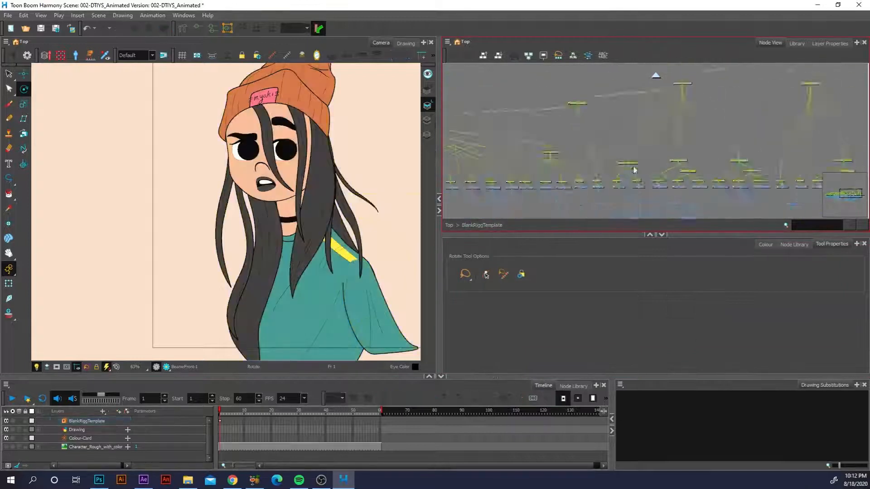
left_click(613, 162)
left_click_drag(654, 93, 523, 99)
scroll(703, 123, "up", 2)
left_click(676, 121)
left_click_drag(605, 365, 537, 365)
left_click_drag(606, 379, 473, 380)
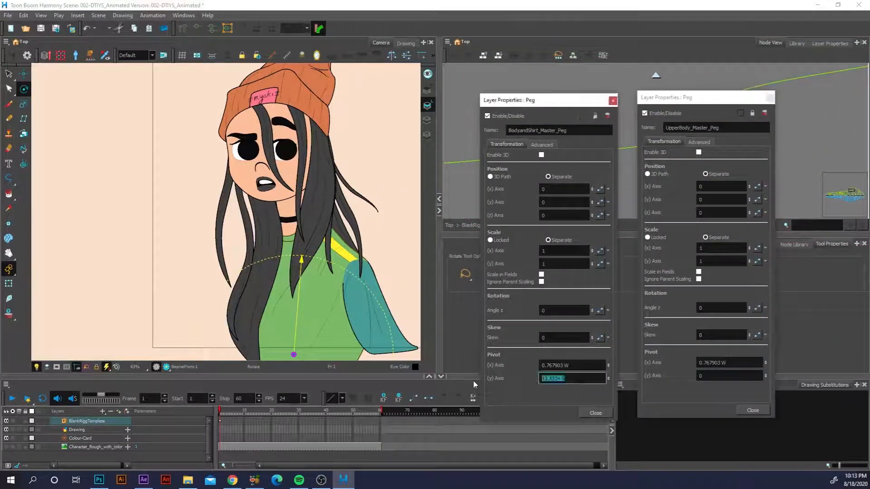
left_click_drag(763, 376, 696, 376)
left_click(595, 413)
left_click(750, 410)
- Add a two-segment curve deformer to the Hair1 drawing, running from the beanie label down to the strand's tip
scroll(276, 80, "up", 2)
scroll(290, 162, "down", 2)
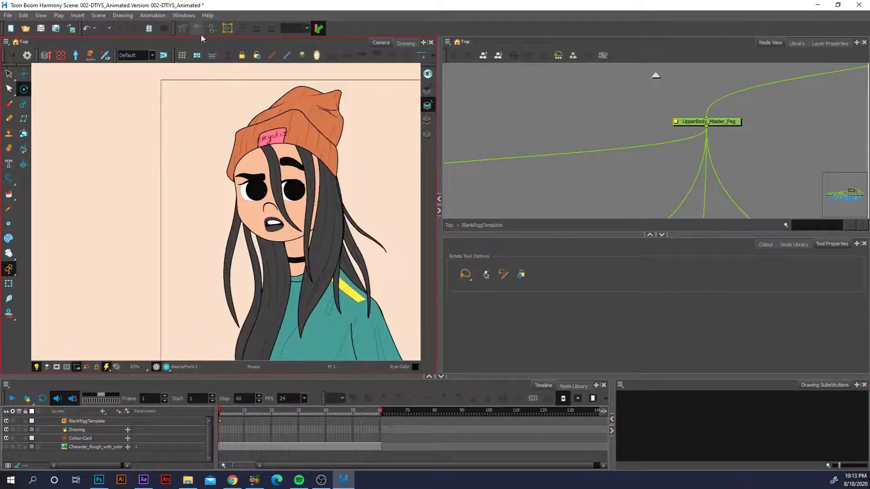
scroll(518, 167, "down", 3)
mouse_move(518, 167)
left_mouse_down()
mouse_move(533, 159)
mouse_move(561, 175)
mouse_move(645, 174)
left_mouse_up()
scroll(645, 173, "up", 3)
left_click(591, 148)
scroll(249, 118, "up", 3)
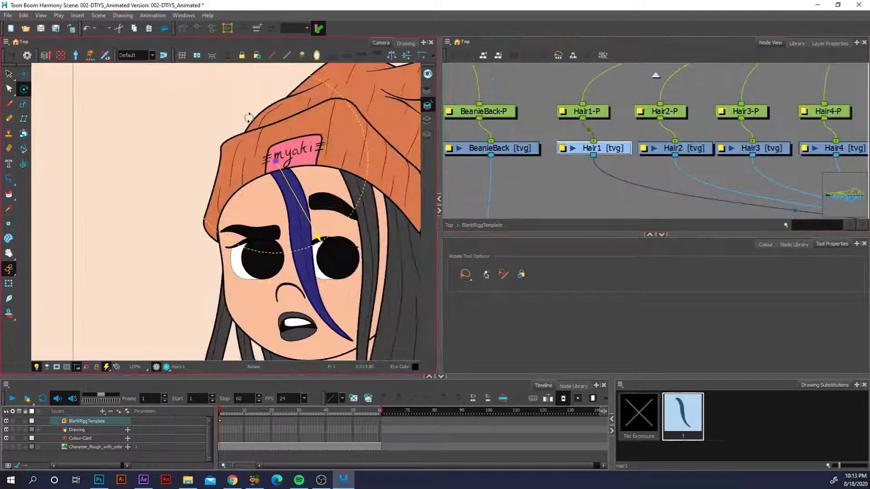
left_click(185, 28)
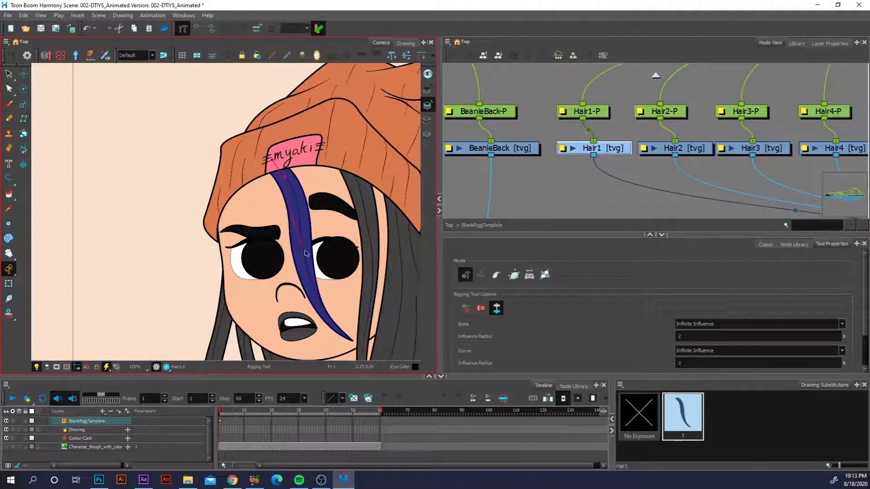
left_click(304, 205)
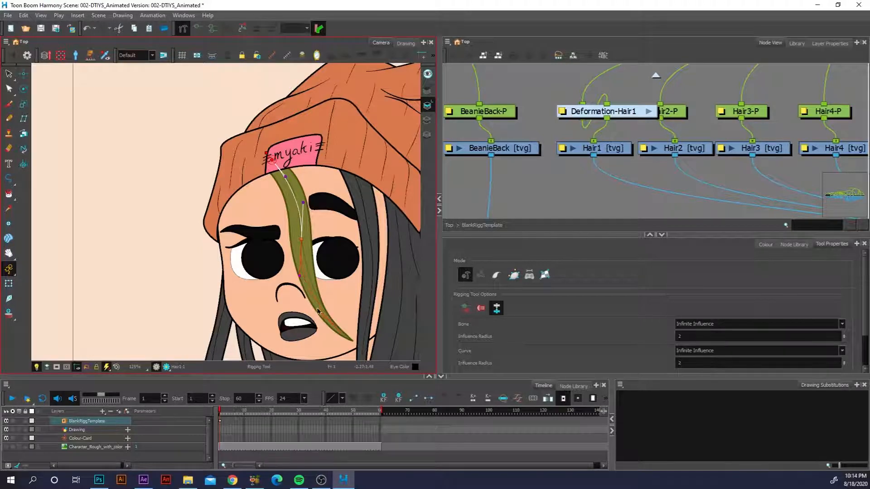
left_click(303, 277)
- Arrange the Hair1 nodes in the network so Deformation-Hair1 sits between the Hair1-P peg and the Hair1 drawing
scroll(637, 173, "down", 3)
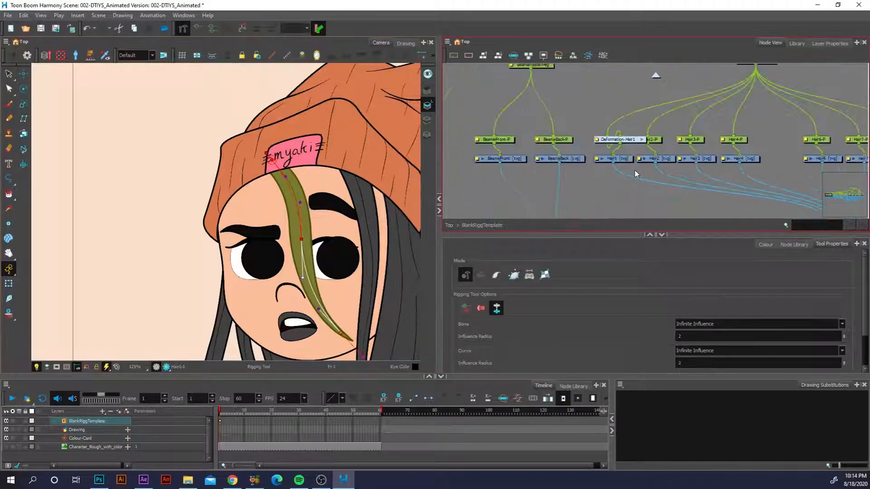
scroll(636, 139, "up", 3)
left_click_drag(620, 157, 608, 124)
left_click_drag(614, 173, 606, 162)
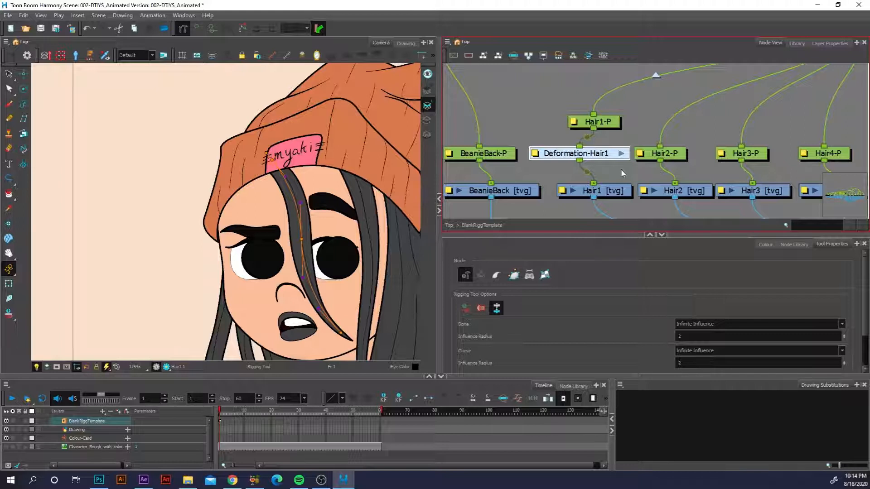
- Build a two-segment curve deformer on Hair2-P along the strand beside the face, ending near its tip
left_click(669, 154)
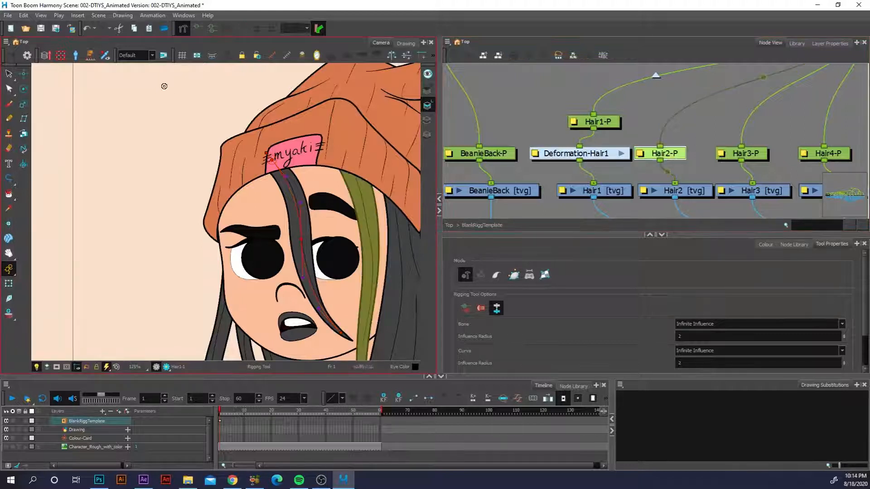
scroll(352, 163, "down", 2)
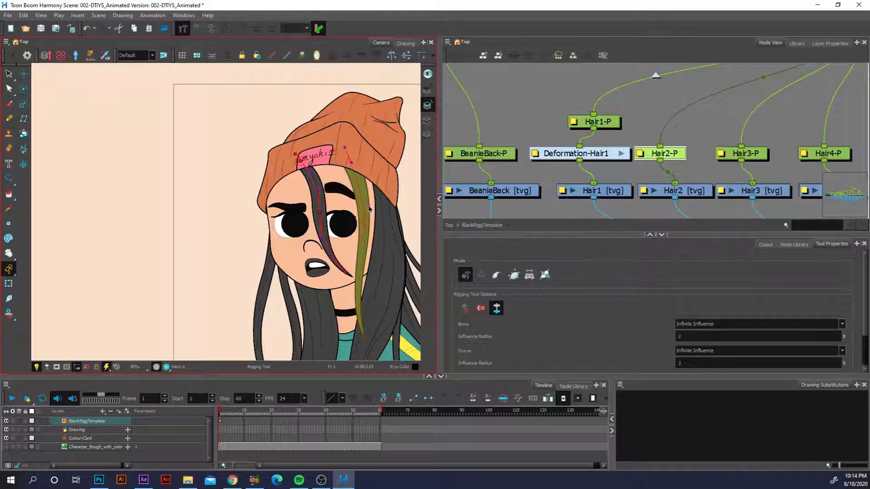
left_click(370, 208)
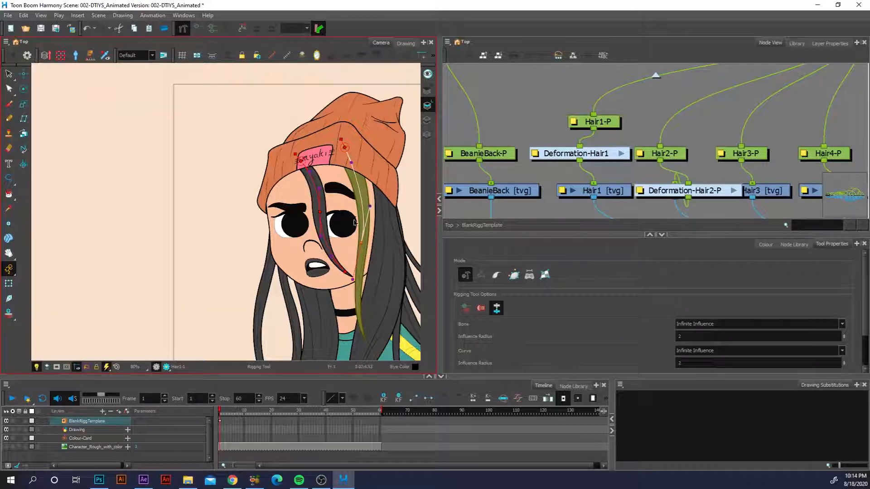
left_click(357, 275)
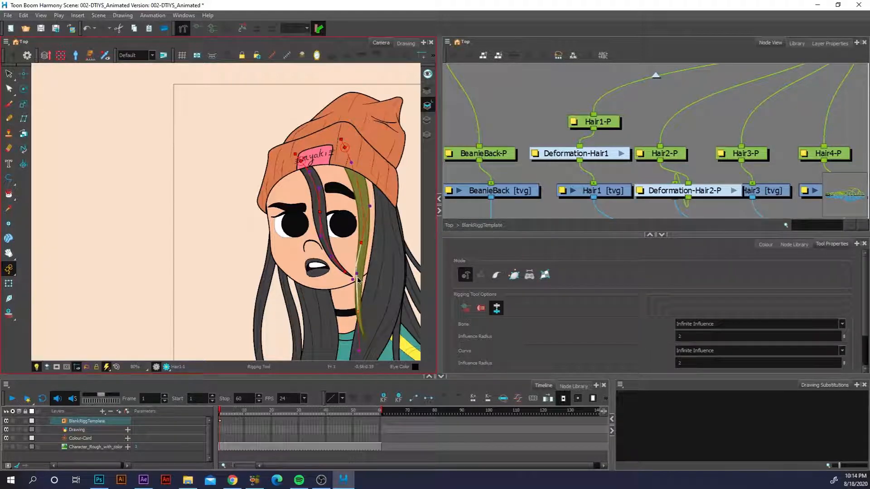
left_click_drag(361, 313, 361, 327)
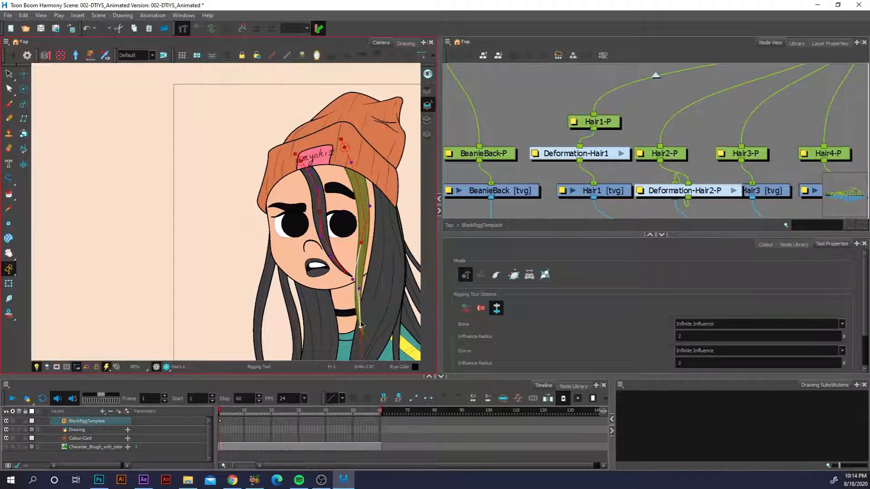
- Refine the Hair2 deformer's middle point and lower handle so the curve runs along the centre of the strand
scroll(362, 308, "up", 3)
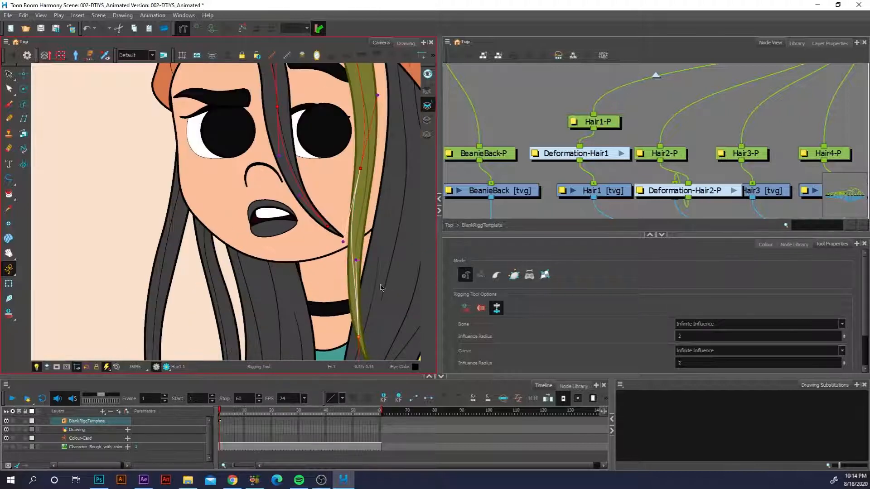
left_click_drag(354, 259, 347, 262)
left_click_drag(361, 168, 366, 168)
key("ctrl+z")
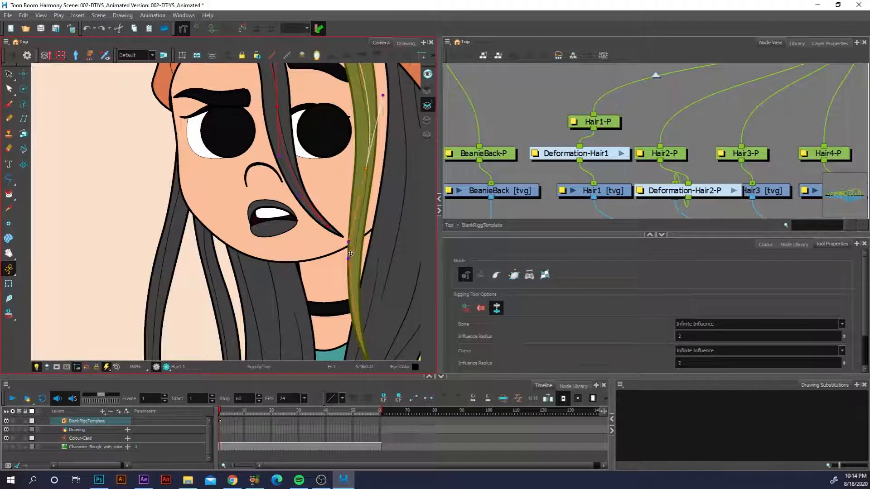
scroll(355, 243, "down", 4)
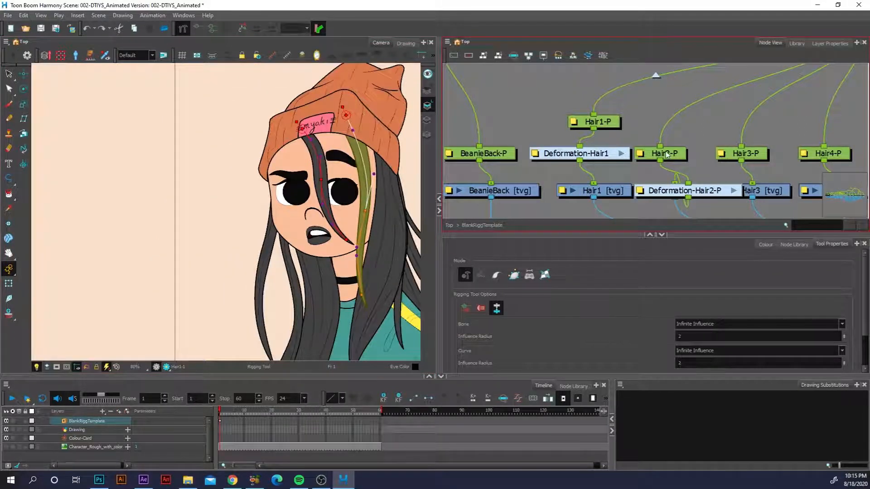
- Line up the Hair1 and Hair2 pegs in one row with their deformation nodes beneath, above the drawings
left_click_drag(667, 155, 676, 123)
left_click_drag(705, 195, 686, 178)
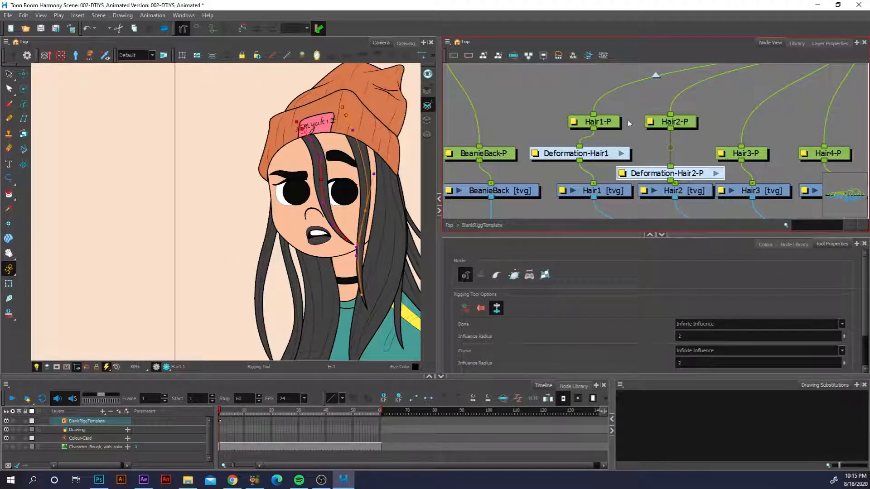
left_click_drag(597, 121, 568, 82)
left_click_drag(610, 155, 567, 118)
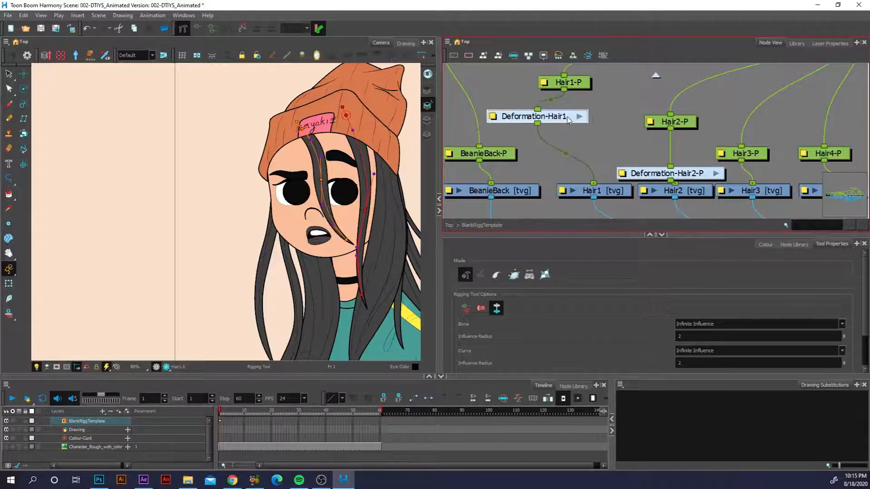
left_click_drag(673, 122, 665, 83)
left_click_drag(693, 174, 672, 120)
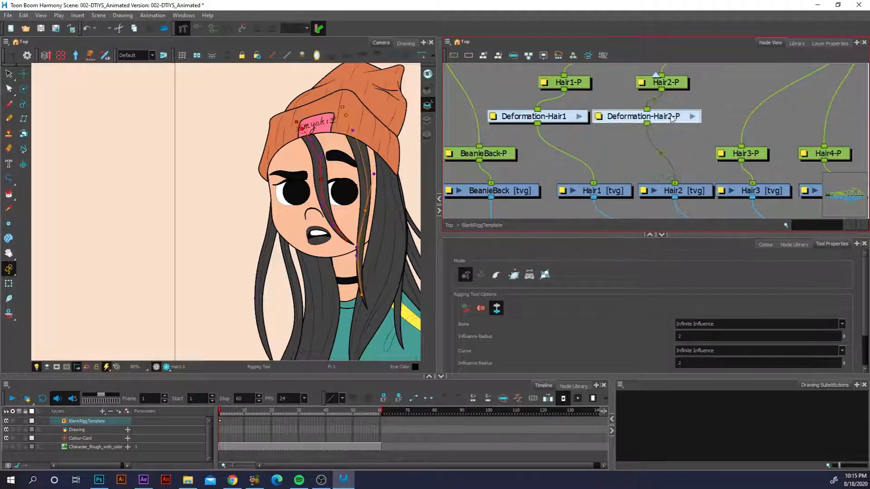
- Raise the Hair3-P peg, add a curve deformer down the wide Hair3 strand, and place its deformation node below the peg
scroll(707, 141, "down", 3)
left_click_drag(736, 151, 741, 109)
left_click(746, 170)
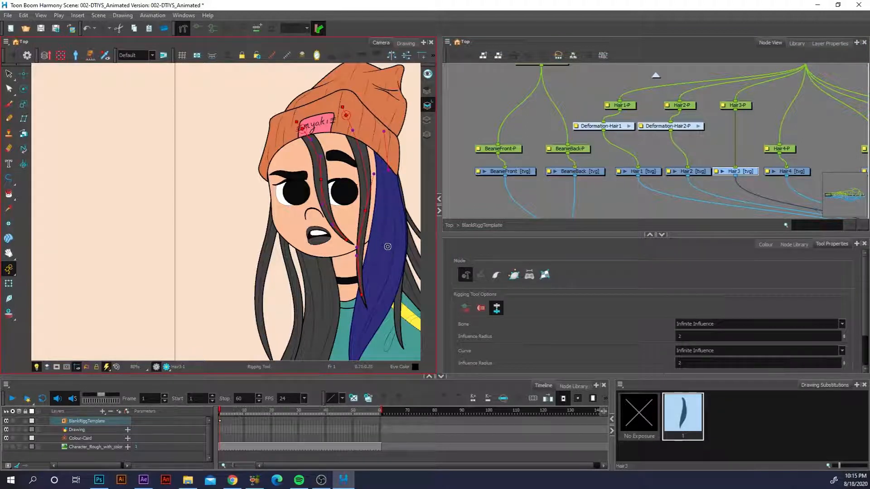
left_click(395, 227)
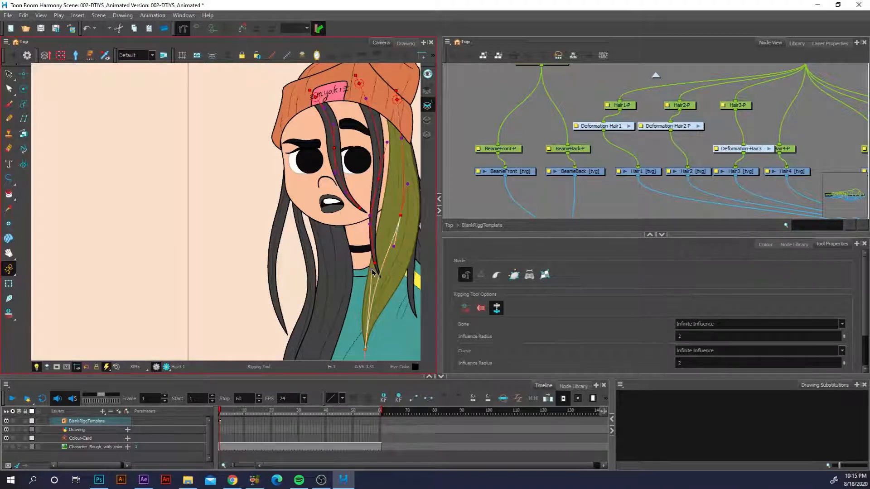
left_click_drag(757, 151, 754, 130)
- Move Hair4-P into the peg row next to Hair3-P and lay a curve deformer along the Hair4 strand
left_click_drag(801, 146, 641, 142)
left_click(621, 189)
left_click(637, 210)
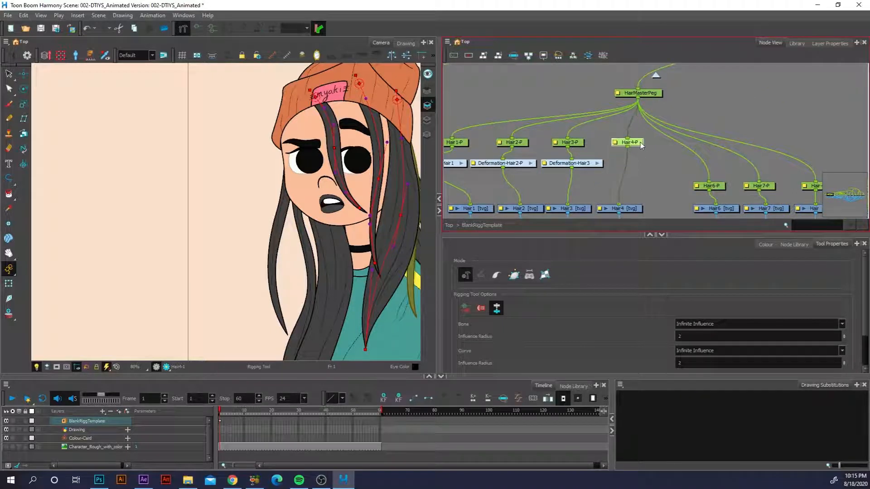
left_click(631, 206)
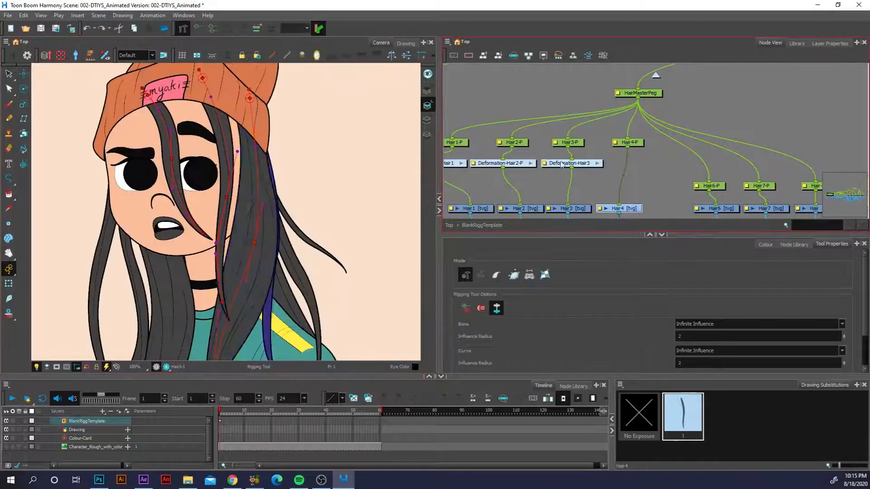
left_click(277, 284)
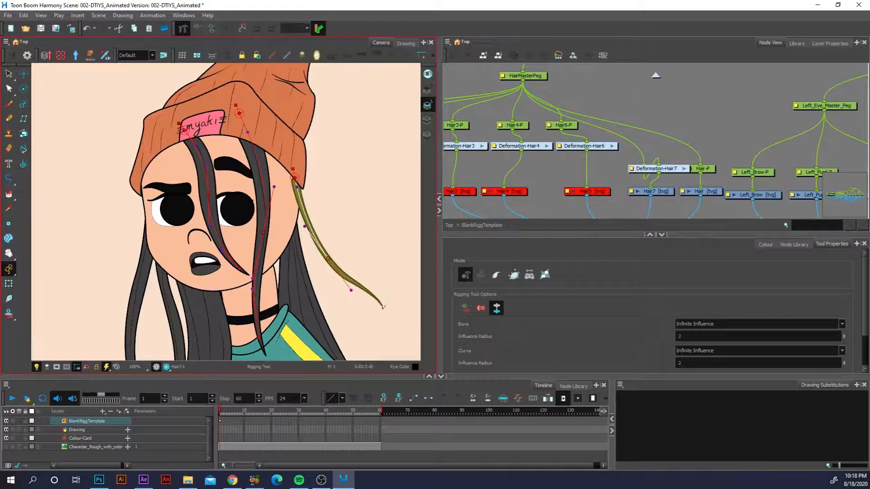
- Continue adding curve deformers to the remaining strands, including Hair7, BackHair2 and Hair5
left_click(670, 171)
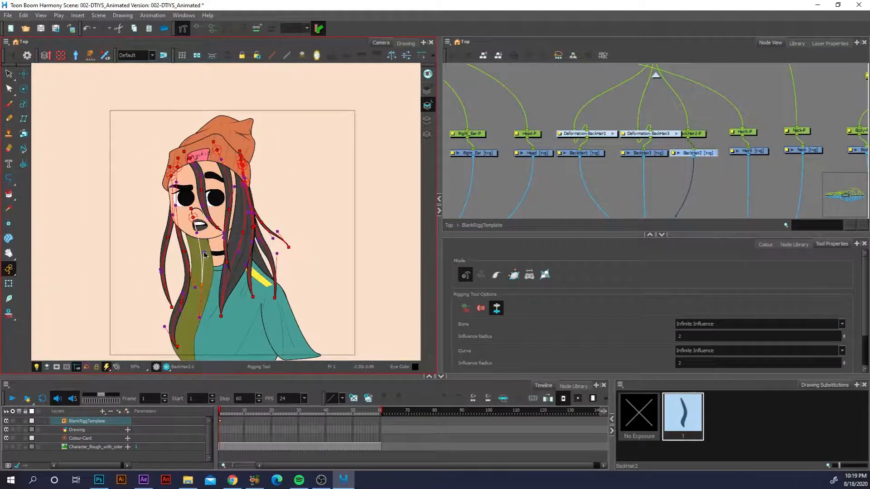
left_click(749, 151)
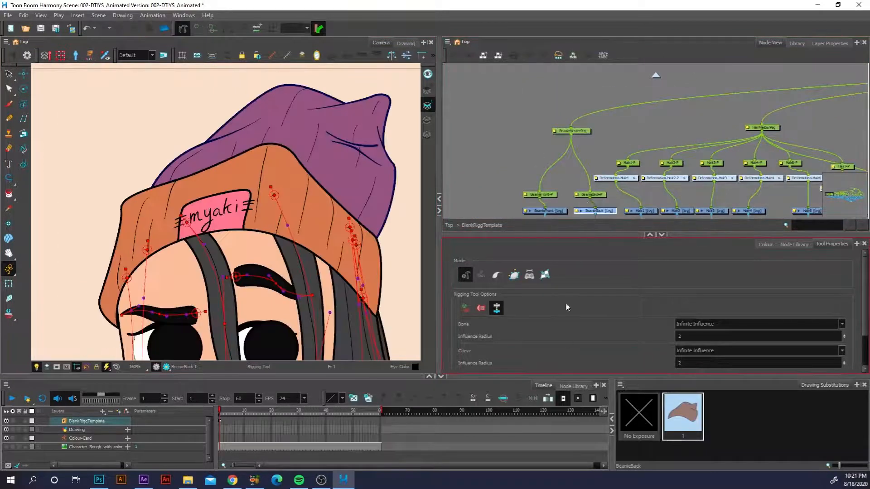
- Start an envelope deformer on BeanieBack, tracing its outline from the brim over the crown to the dip before the tip
left_click(514, 274)
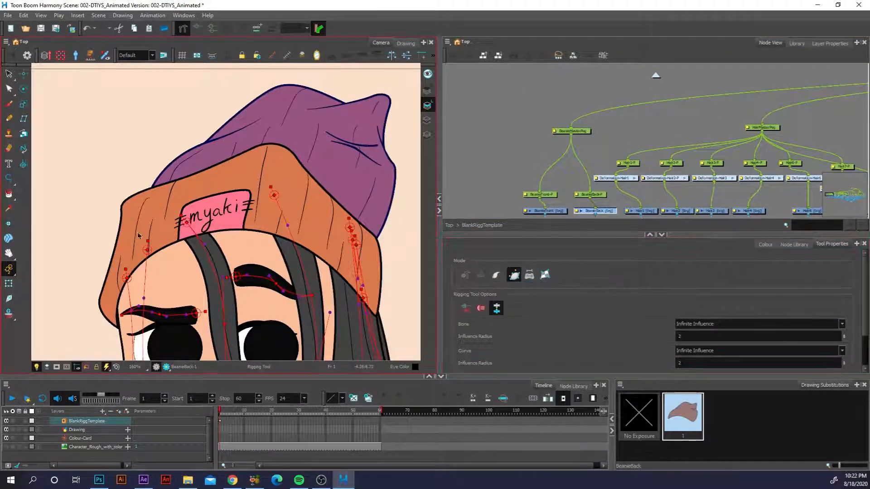
scroll(314, 96, "up", 3)
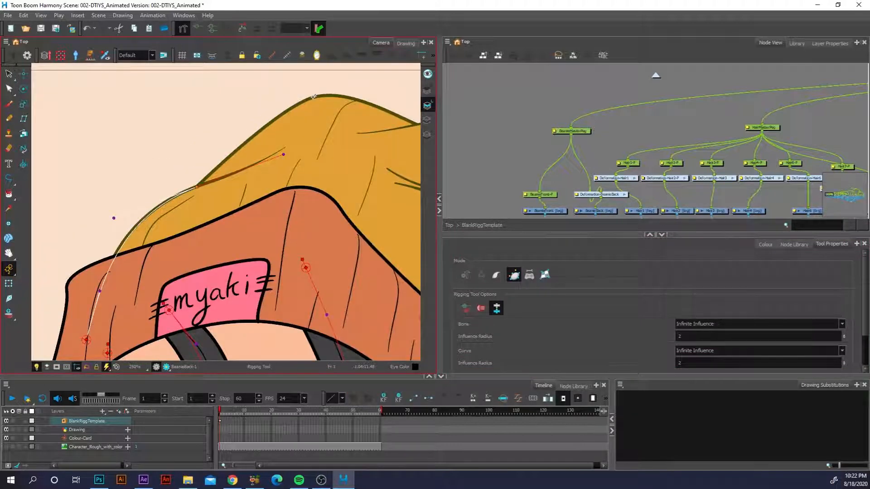
scroll(248, 130, "down", 2)
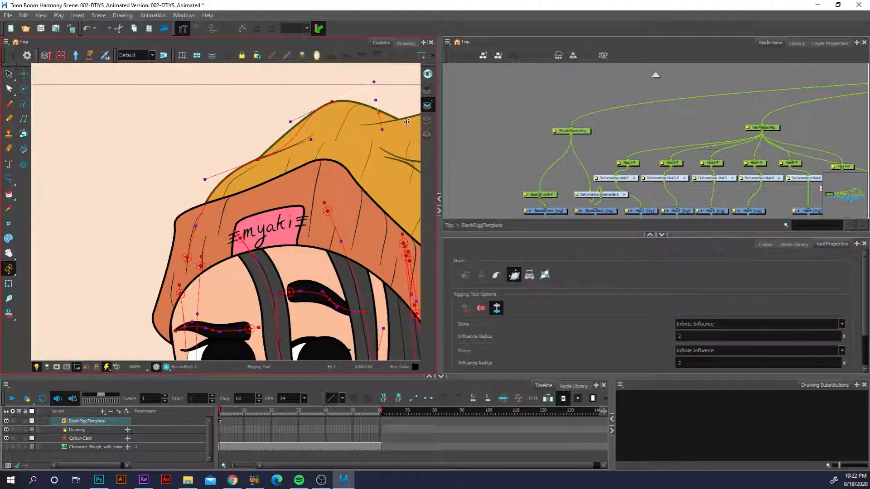
key("ctrl+z")
left_click(398, 121)
- Extend the BeanieBack envelope around the pointed tip and down the right edge to the brim
scroll(399, 120, "up", 3)
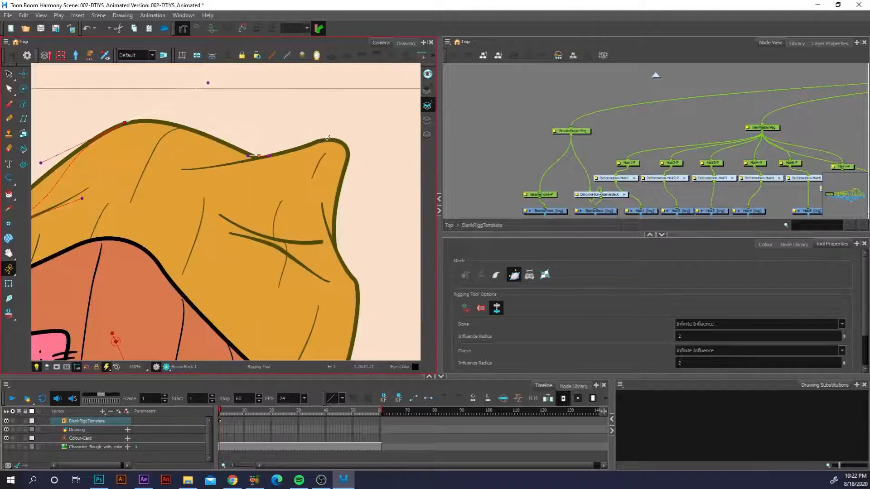
left_click(319, 140)
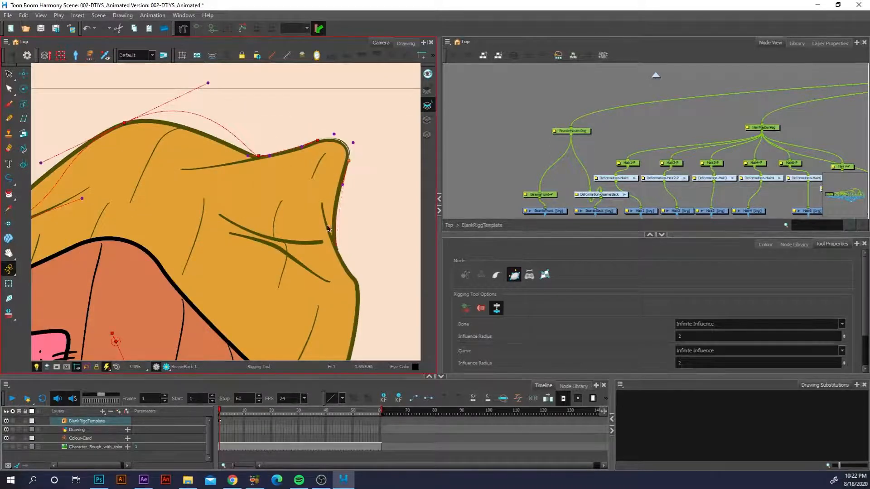
key("ctrl+z")
scroll(316, 236, "down", 2)
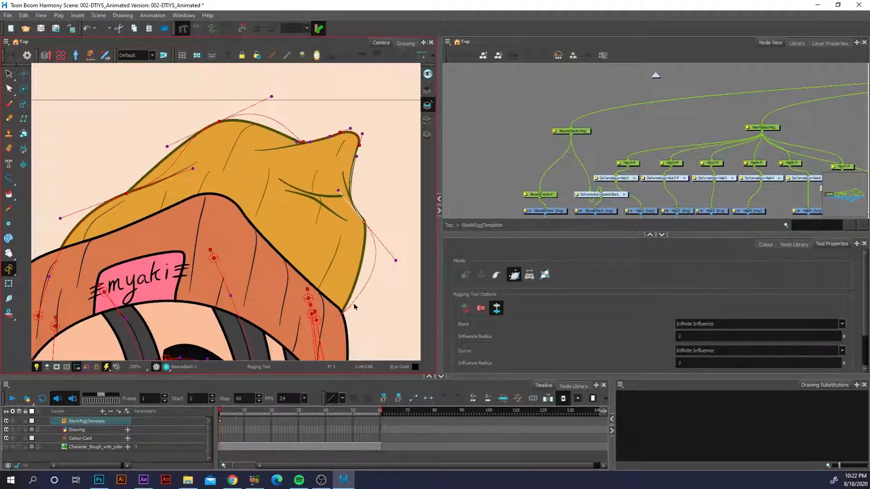
scroll(355, 307, "down", 1)
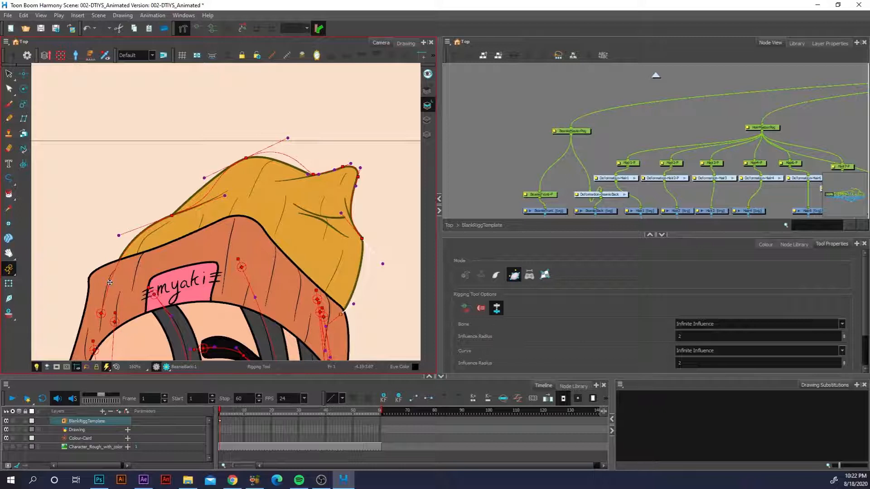
- Adjust the BeanieBack envelope's brim points and shorten its crown and right-edge handles to fit the hat outline
mouse_move(110, 282)
left_mouse_down()
mouse_move(129, 286)
mouse_move(118, 280)
left_mouse_up()
left_click_drag(342, 314, 337, 316)
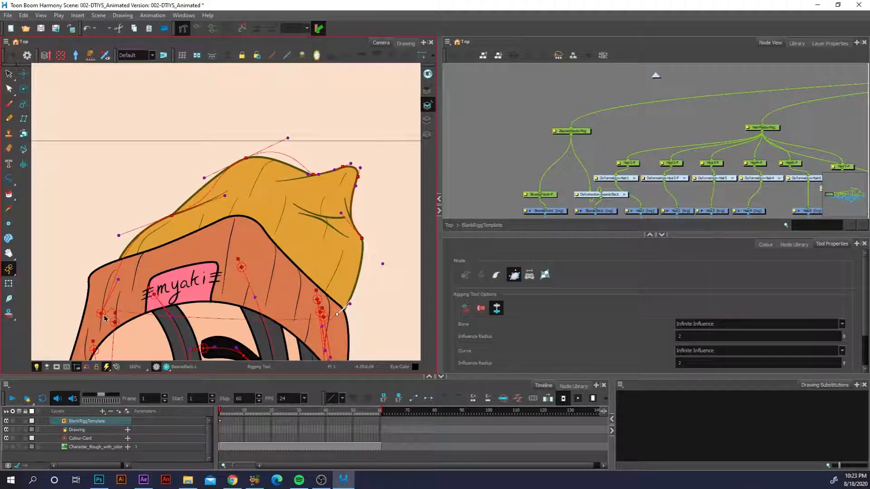
key("ctrl+z")
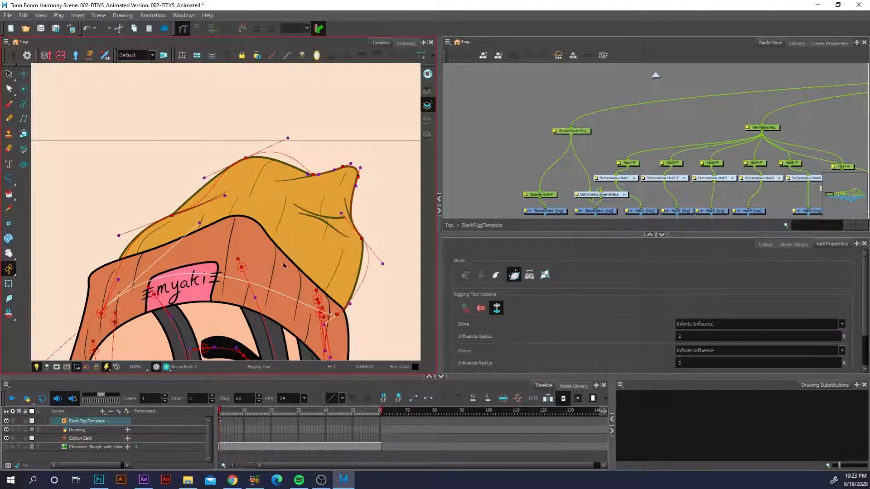
left_click_drag(225, 195, 197, 202)
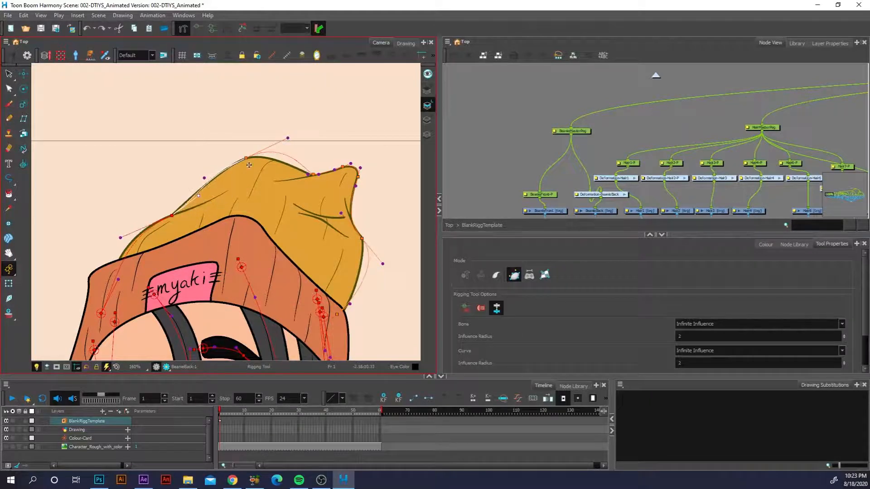
left_click_drag(287, 138, 265, 149)
left_click_drag(383, 265, 372, 252)
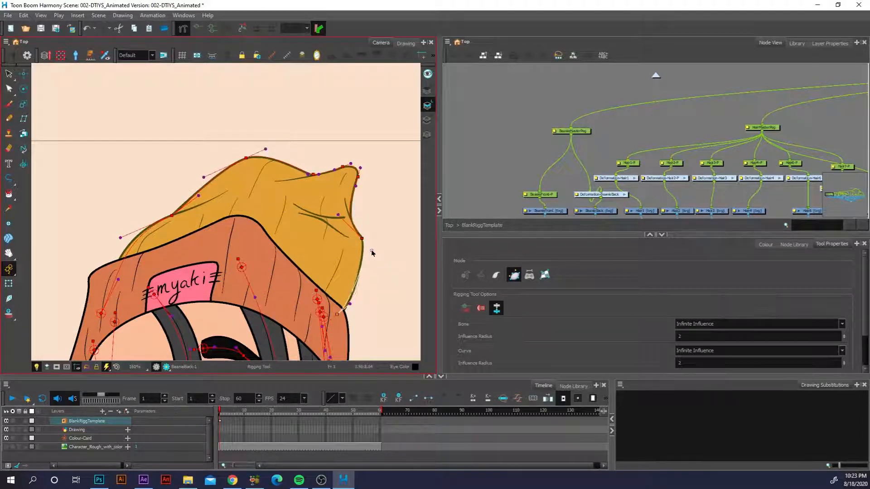
- Reshape the outer edge of the Left_Biceps envelope deformer to follow the sleeve outline near the shoulder
scroll(216, 200, "down", 5)
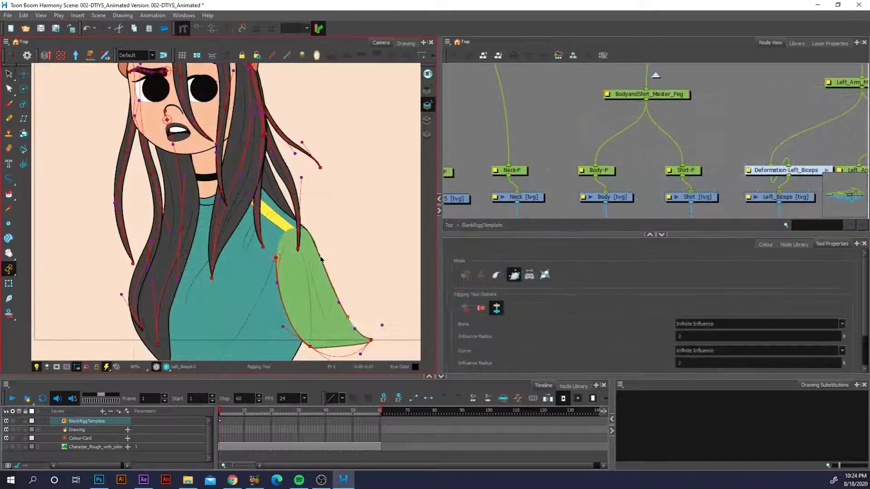
left_click_drag(319, 253, 311, 234)
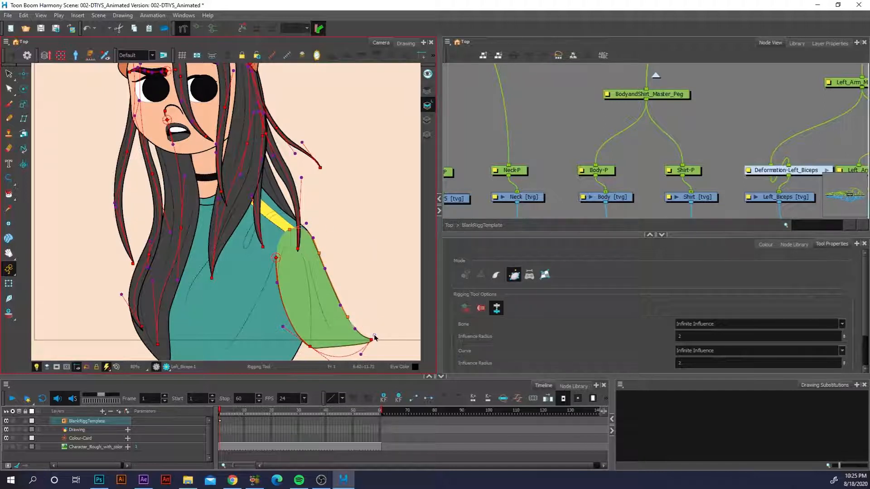
scroll(375, 337, "up", 2)
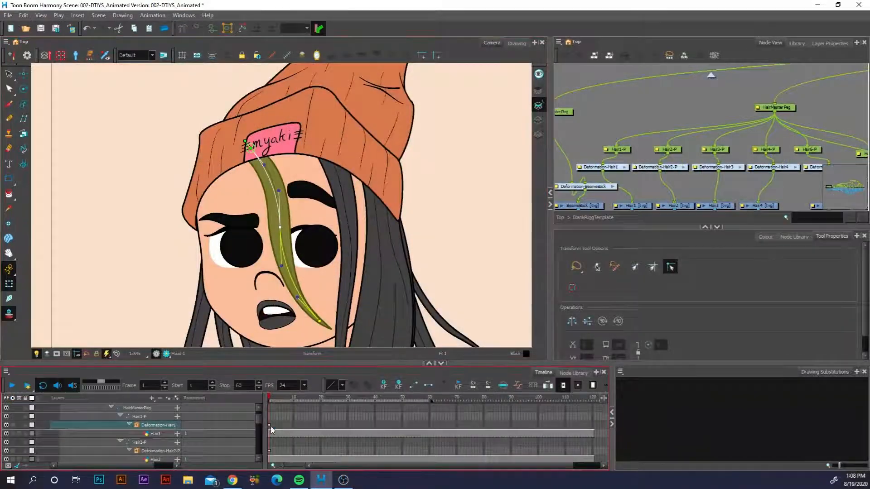
- Pose the Hair1 curve at frame 3, pushing its middle toward the far eye and swinging the tip down beside the mouth
left_click(280, 228)
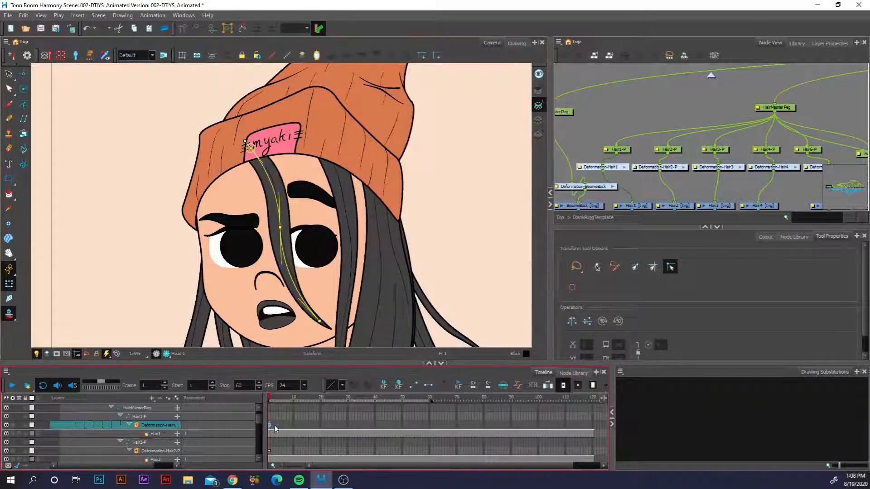
left_click_drag(280, 227, 293, 229)
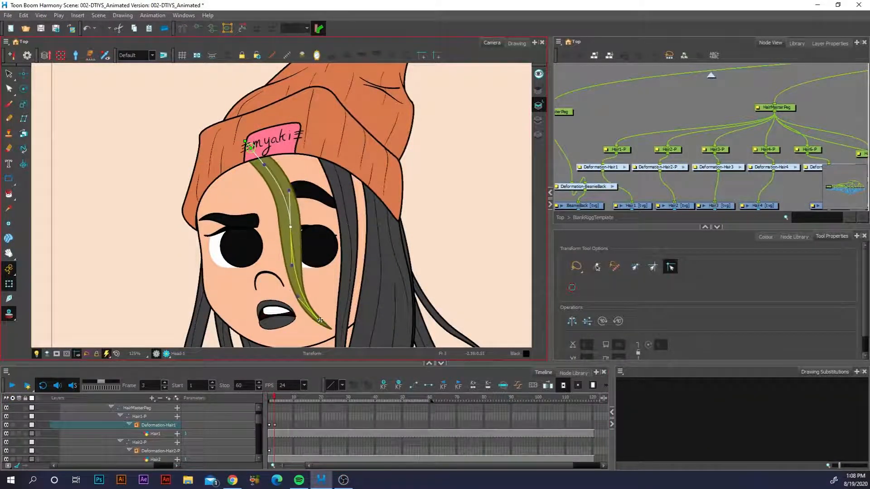
left_click_drag(320, 320, 310, 323)
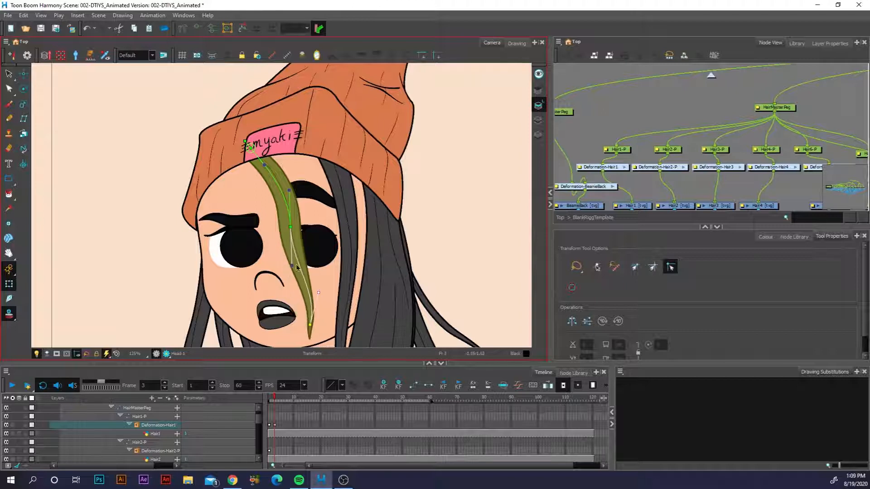
left_click_drag(297, 268, 312, 264)
- Pose the Hair1 curve at frame 5, swinging its middle and tip farther toward the side hair
left_click(279, 426)
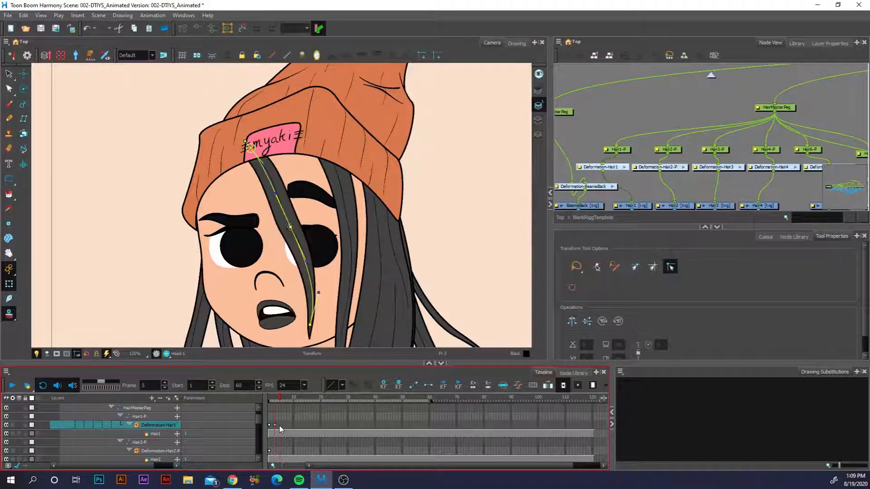
left_click_drag(290, 228, 316, 242)
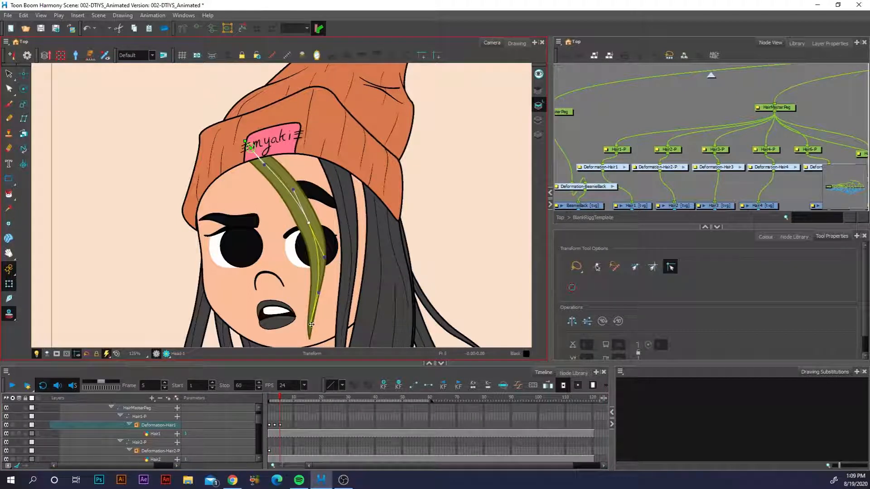
left_click_drag(311, 325, 329, 319)
- Pose the Hair1 curve at frame 7, pulling its middle back toward the nose while the tip continues outward
left_click(286, 426)
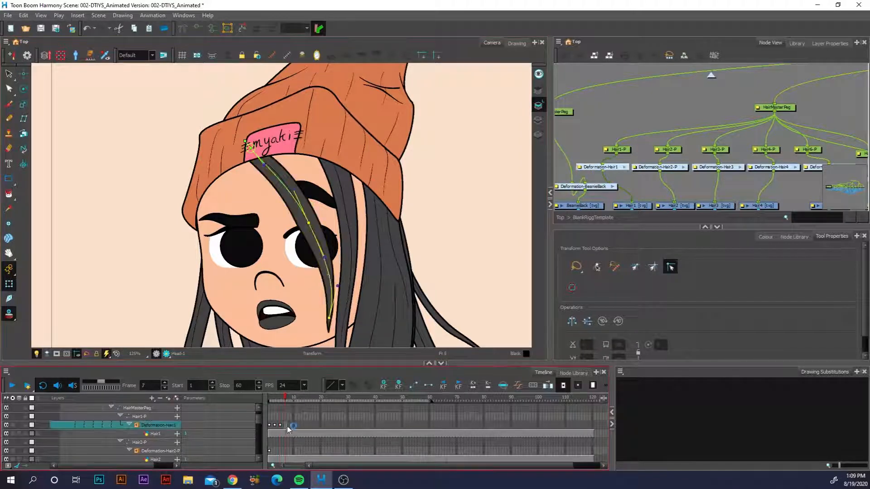
left_click_drag(309, 223, 297, 229)
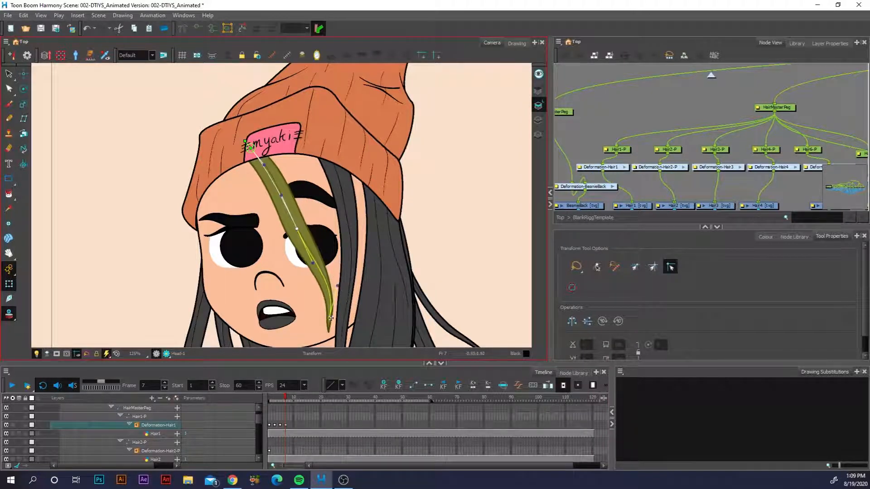
left_click_drag(331, 318, 349, 291)
left_click_drag(297, 229, 308, 266)
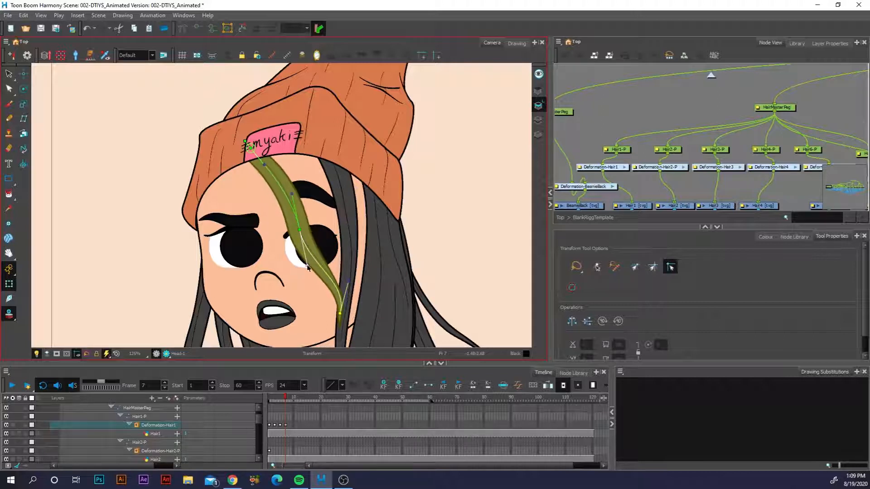
- Pose the Hair1 curve at frame 9, drawing its middle farther back and flicking the tip outward
left_click(292, 425)
left_click_drag(299, 229, 287, 236)
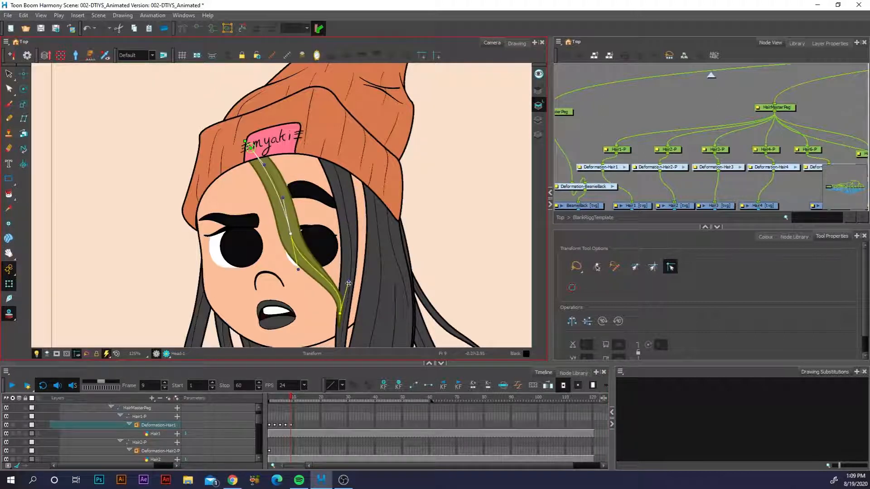
left_click_drag(349, 284, 334, 316)
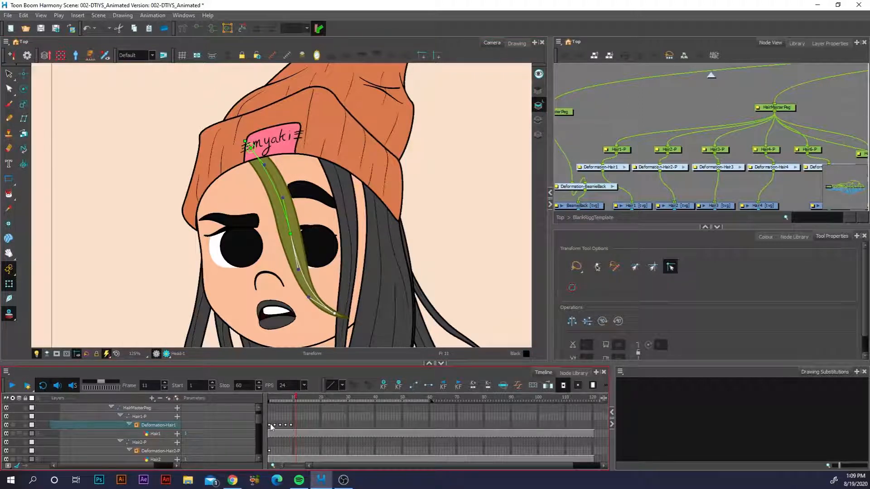
- Copy the first Hair1 deformation keyframe to frame 11 to close the swing cycle
mouse_move(296, 397)
left_mouse_down()
mouse_move(277, 397)
mouse_move(294, 397)
left_mouse_up()
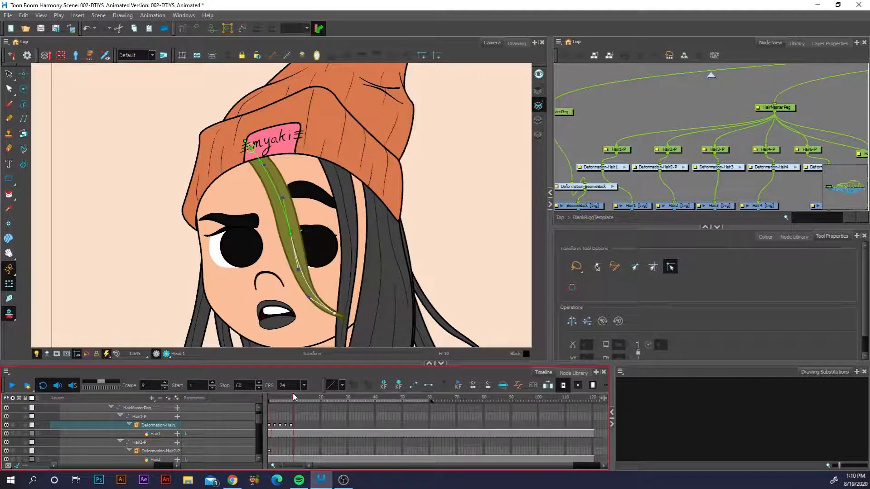
left_click(269, 425)
left_click(297, 424)
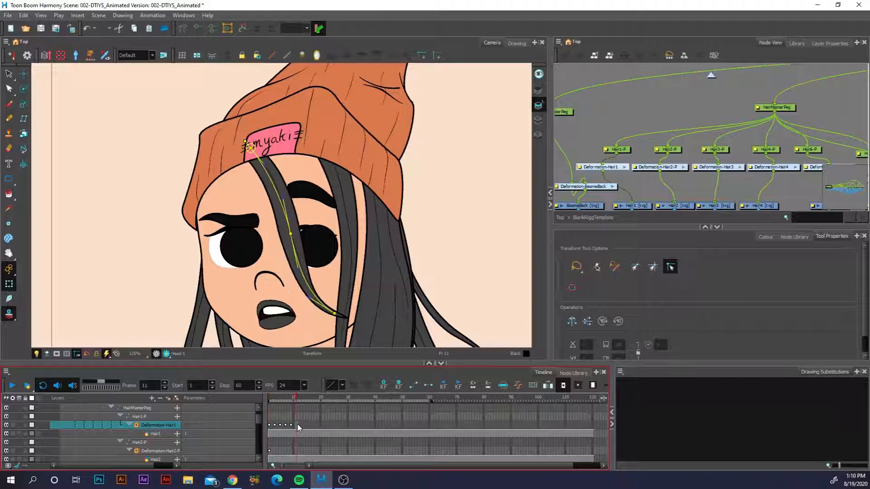
key("ctrl+v")
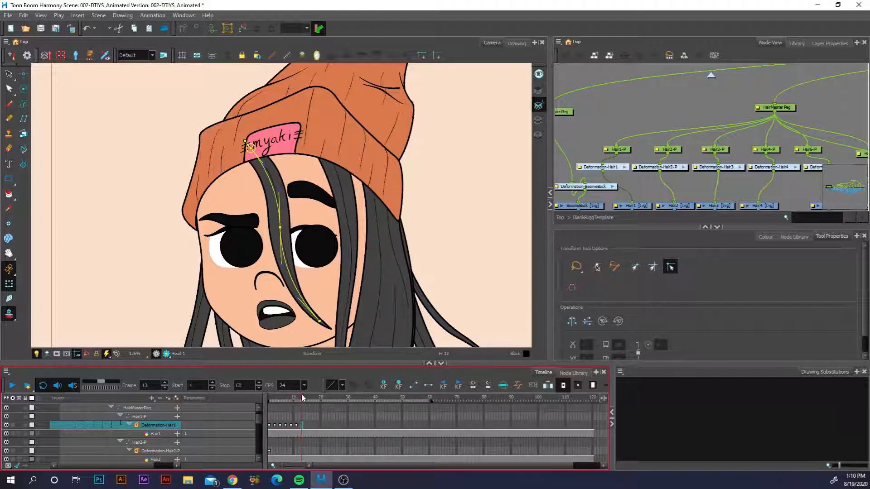
mouse_move(303, 397)
left_mouse_down()
mouse_move(259, 395)
mouse_move(300, 396)
mouse_move(271, 389)
mouse_move(297, 397)
mouse_move(275, 403)
mouse_move(307, 402)
left_mouse_up()
- Shift the Hair1 keyframes from frame 5 onward one frame later and push the strand's middle point and upper handle outward at frame 8
left_click(279, 397)
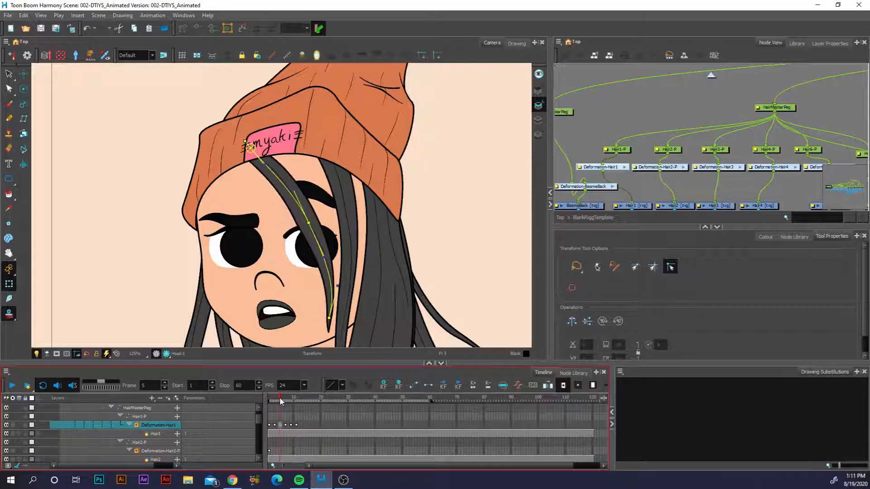
left_click(280, 426)
mouse_move(284, 399)
left_mouse_down()
mouse_move(303, 397)
mouse_move(288, 399)
left_mouse_up()
left_click(306, 228)
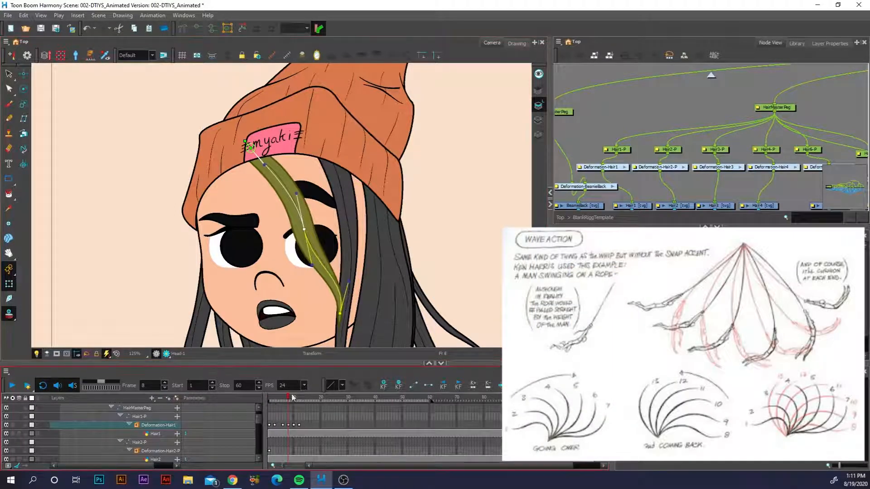
left_click_drag(297, 194, 302, 194)
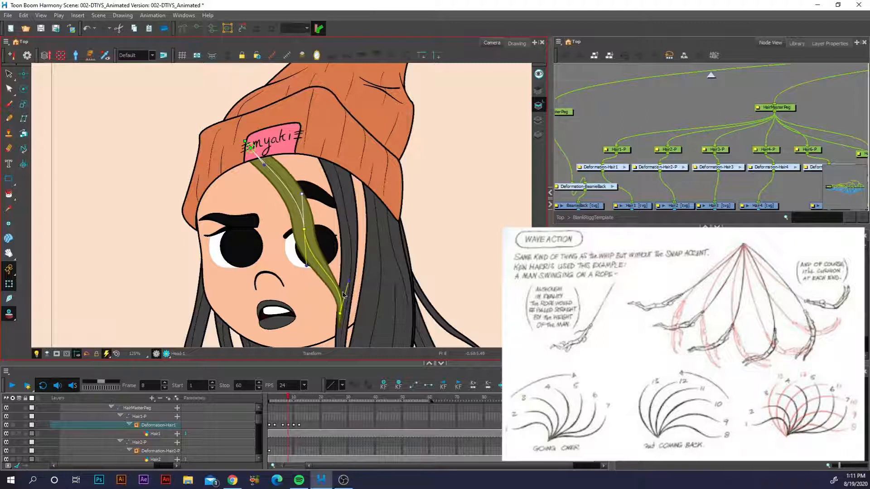
- Adjust the Hair1 middle point and upper handle at frame 10 and check the motion from frame 1
left_click_drag(288, 400, 294, 399)
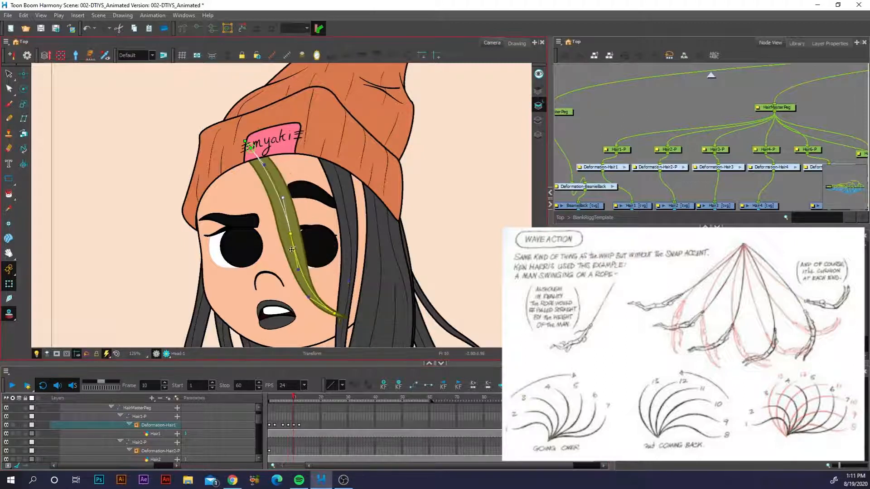
left_click_drag(294, 234, 302, 232)
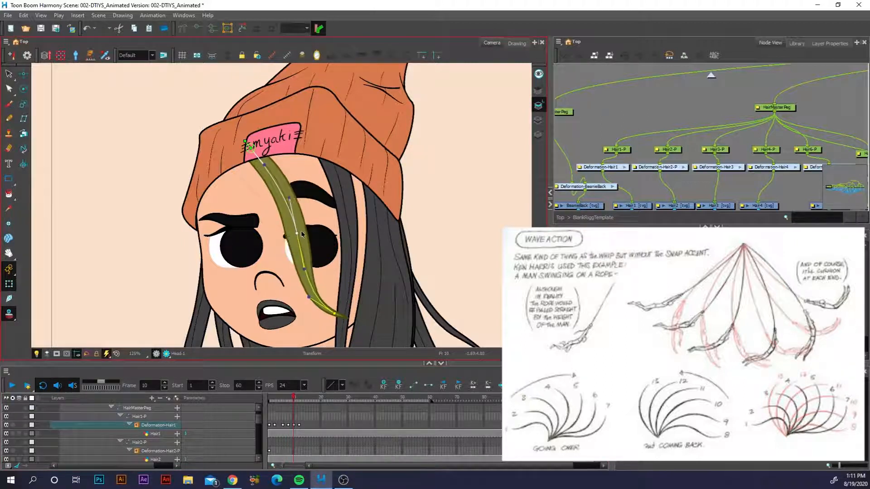
left_click_drag(289, 198, 280, 200)
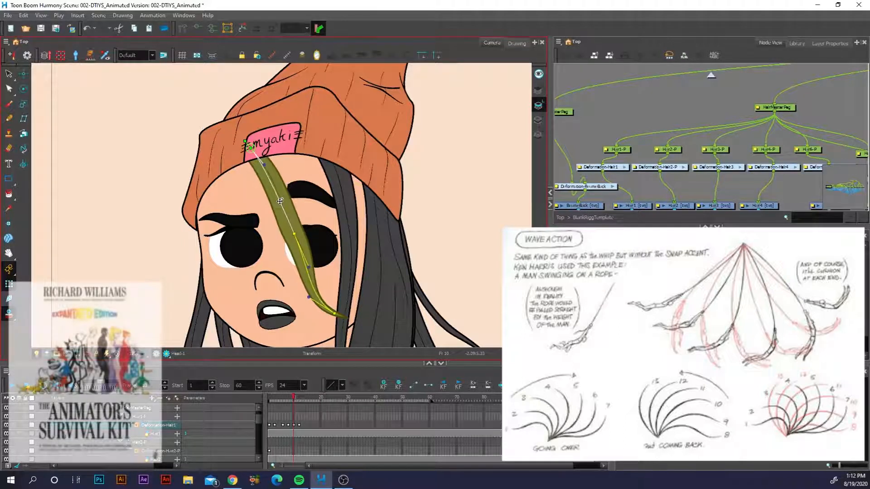
left_click(268, 394)
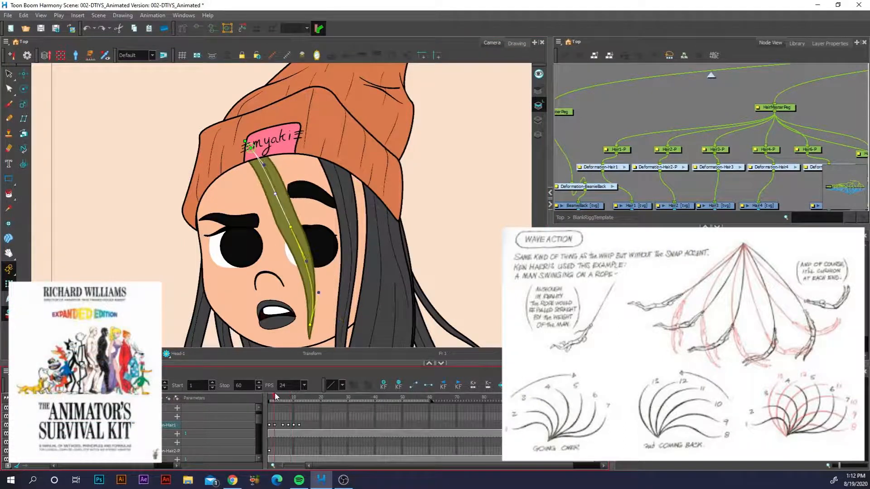
left_click_drag(274, 394, 294, 394)
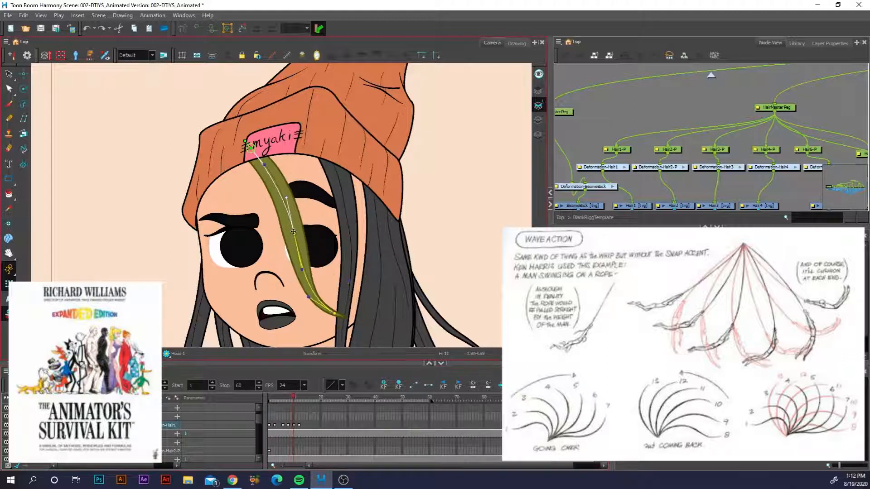
- Shift the last two Hair1 keyframes one frame later, to frames 11 and 13
left_click(303, 398)
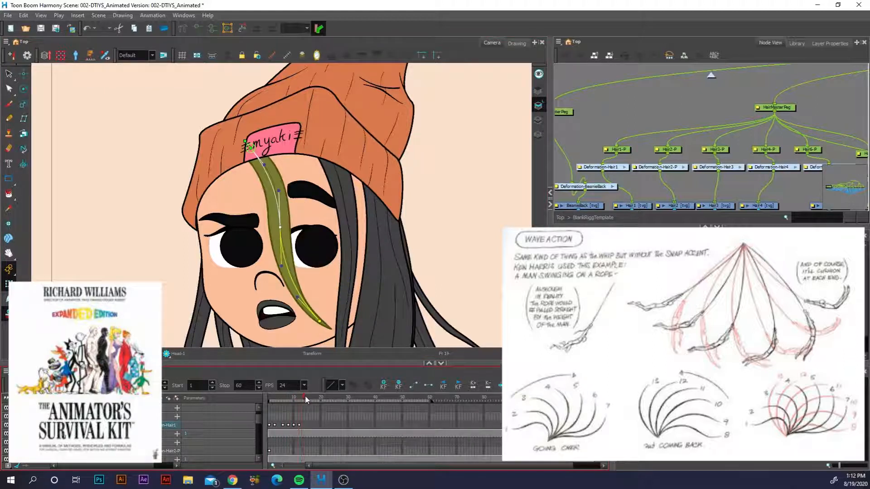
left_click(296, 426)
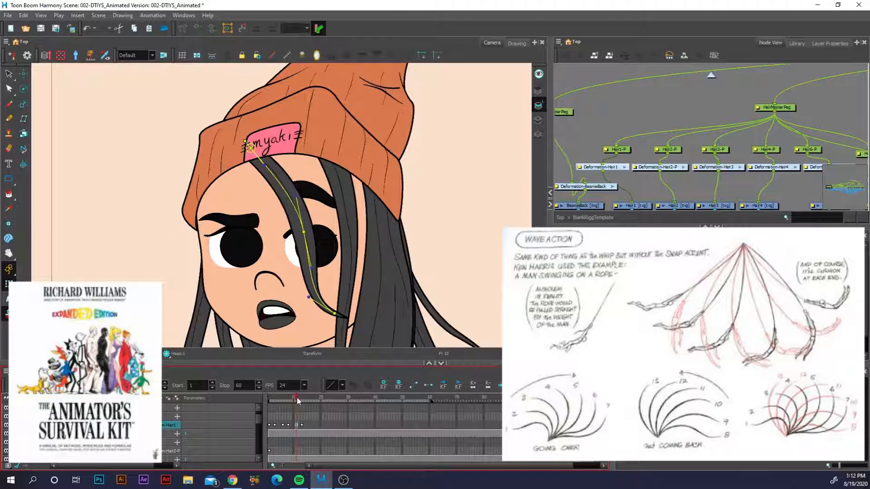
left_click(269, 398)
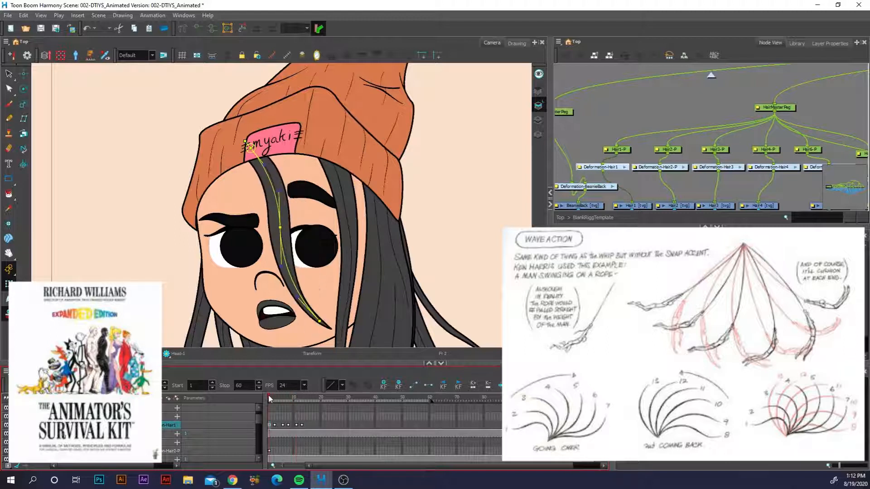
- Set the playback stop frame to 12 and play the Hair1 cycle from the start
left_click(298, 396)
left_click_drag(246, 385, 227, 382)
type("12")
key("Return")
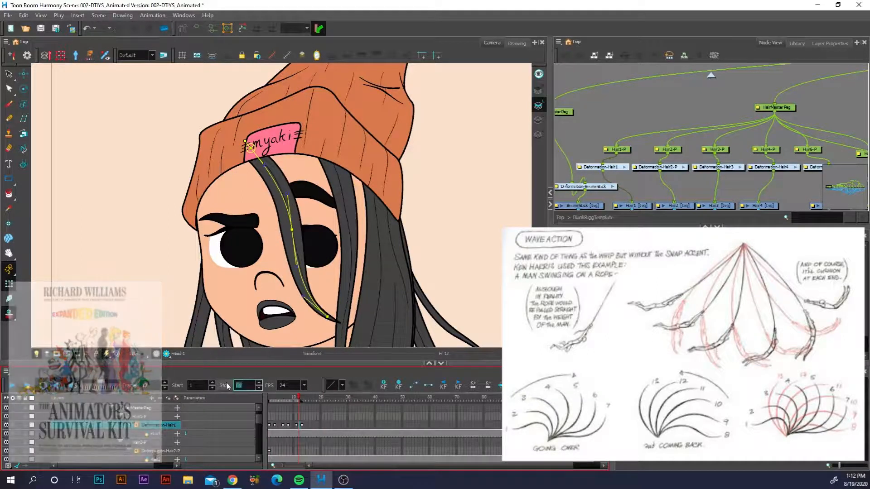
left_click_drag(290, 397, 270, 398)
left_click(26, 387)
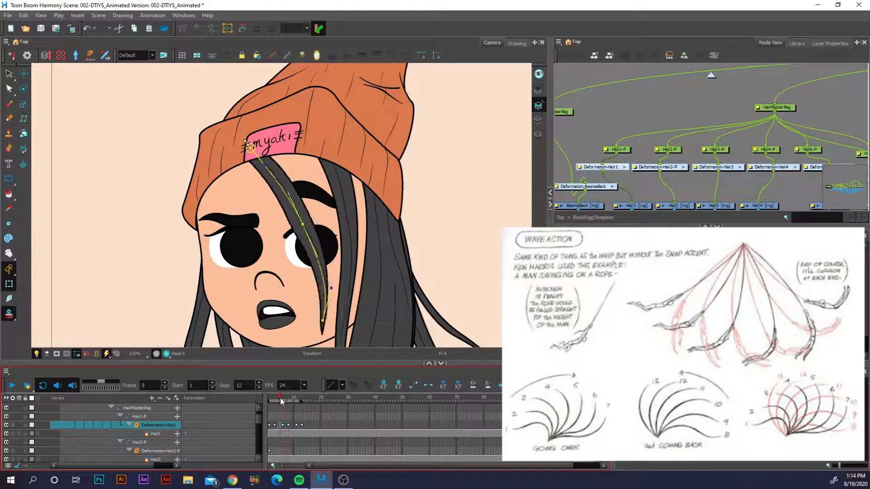
- Straighten the upper part of the Hair1 curve at frame 8 by pulling its upper handle inward
mouse_move(283, 401)
left_mouse_down()
mouse_move(272, 400)
mouse_move(287, 399)
left_mouse_up()
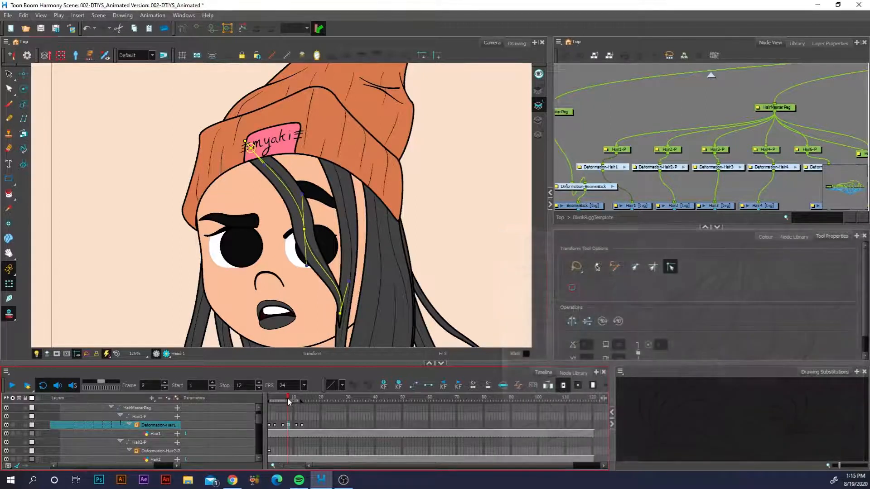
left_click_drag(302, 194, 286, 200)
mouse_move(287, 398)
left_mouse_down()
mouse_move(276, 399)
mouse_move(297, 399)
left_mouse_up()
- Copy the Hair1 keyframe at frame 8 to frame 11 and reshape its middle and lower handles so the tip flicks outward
left_click(289, 425)
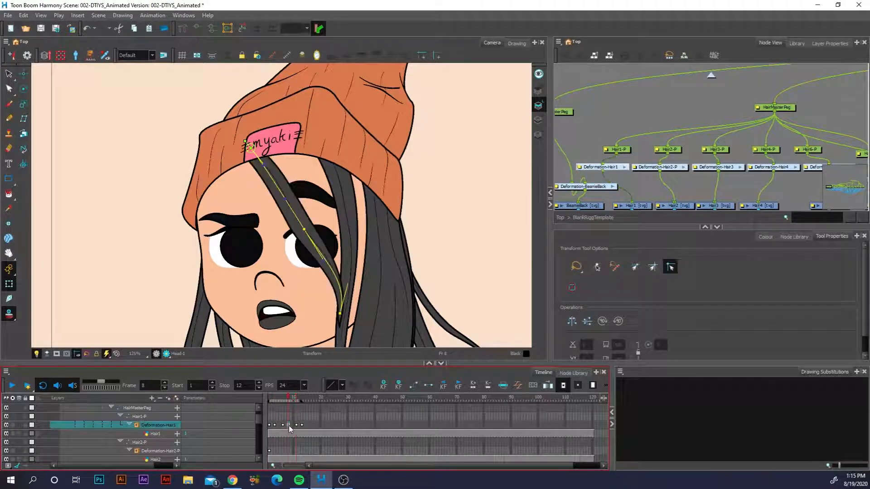
key("ctrl+c")
left_click(296, 425)
key("ctrl+v")
left_click_drag(350, 283, 319, 293)
left_click_drag(304, 229, 292, 234)
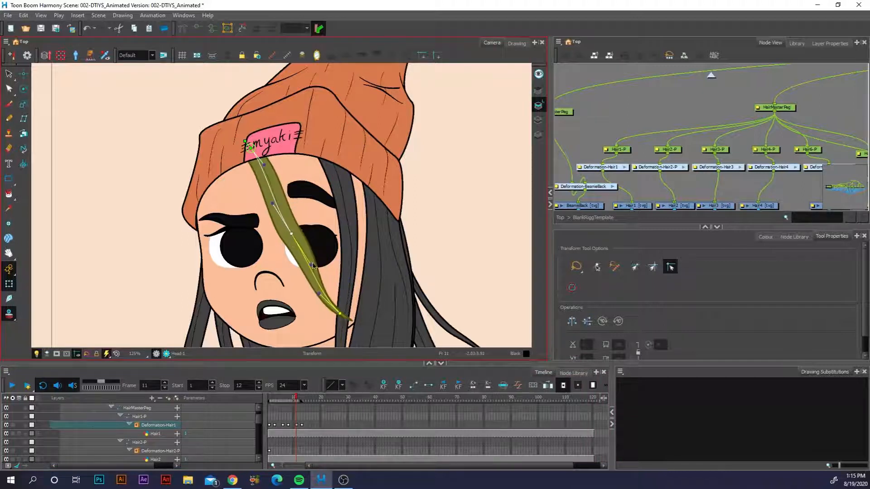
left_click_drag(314, 265, 296, 272)
- Play the Hair1 cycle from frame 1 and check the swing with the whole head in view
left_click_drag(293, 399, 269, 401)
left_click(13, 386)
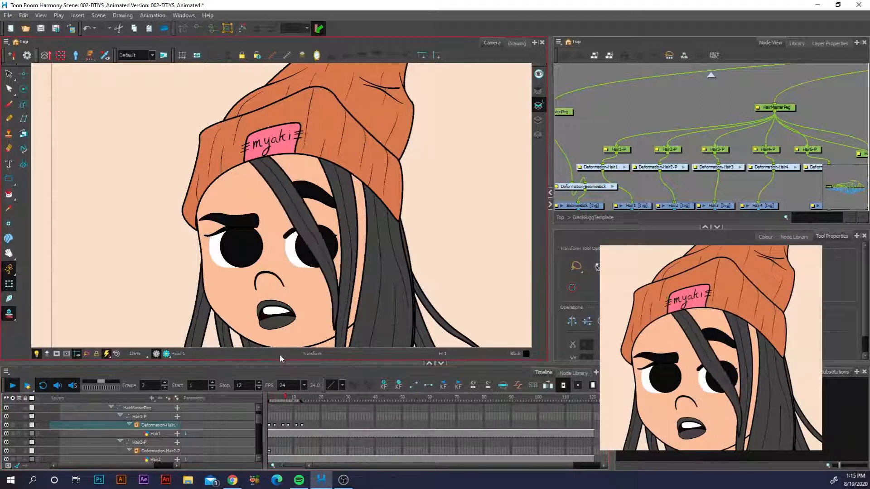
scroll(266, 253, "down", 2)
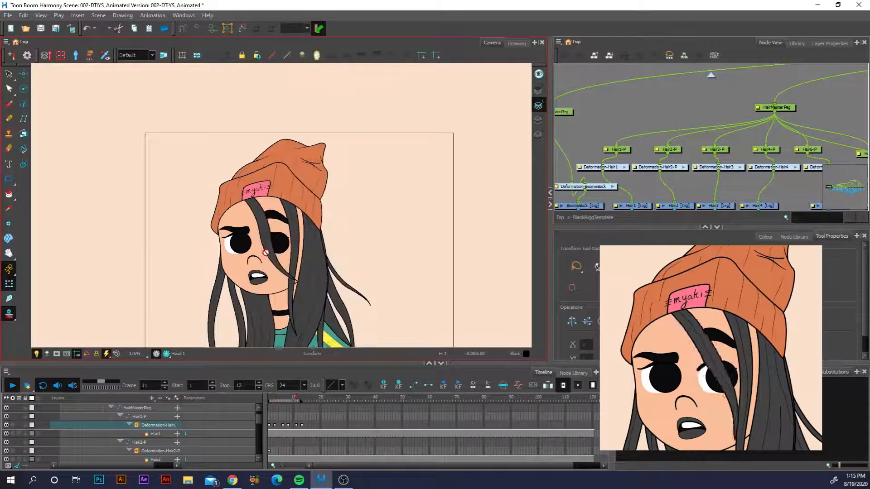
- Display the Hair2 curve deformer's controls on the character with the playhead at frame 1
left_click_drag(276, 400, 270, 399)
left_click(160, 451)
scroll(289, 262, "up", 1)
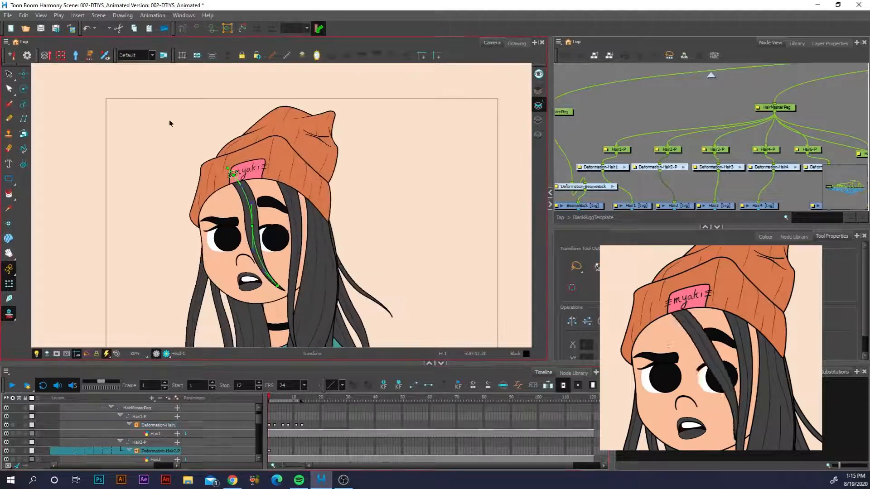
left_click(197, 28)
left_click_drag(323, 282, 323, 258)
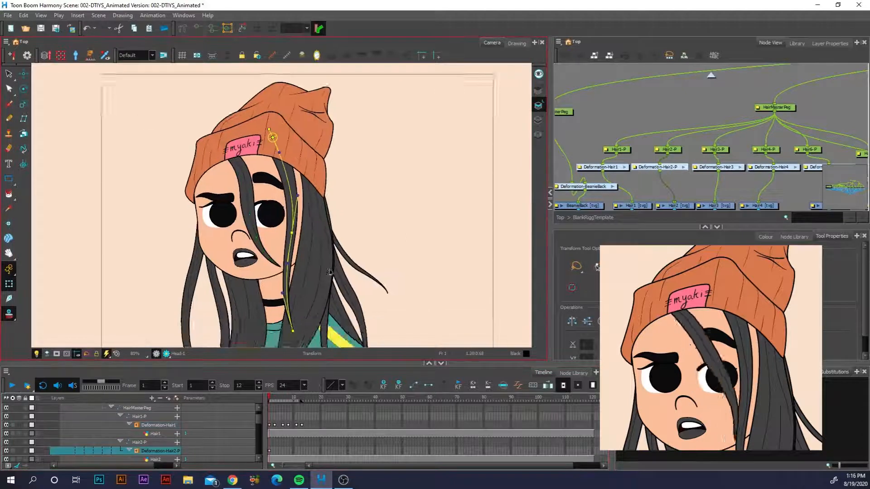
scroll(322, 259, "up", 2)
scroll(292, 238, "down", 2)
- Reshape the Hair2 curve at frame 3 by moving its middle point and lower handles outward, away from the face
left_click(274, 451)
left_click_drag(283, 226, 289, 226)
left_click_drag(285, 257, 291, 257)
left_click_drag(274, 286, 296, 288)
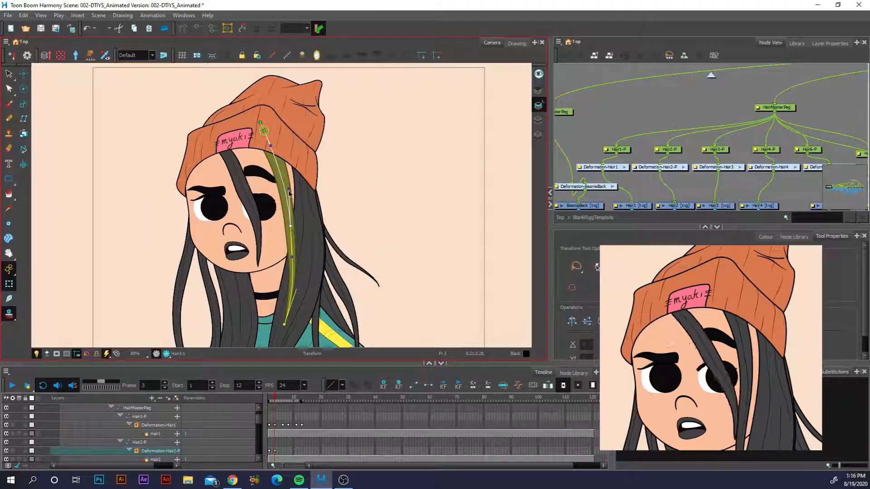
- Pose the Hair2 curve at frame 6 by shifting its middle point, lower handle and tip further outward
key("period")
key("period")
key("period")
left_click_drag(289, 226, 303, 225)
left_click_drag(305, 255, 307, 256)
left_click_drag(284, 325, 300, 325)
- Pose the Hair2 curve at frame 8 with its middle and upper handle pulled inward and its tip swung outward
left_click(288, 398)
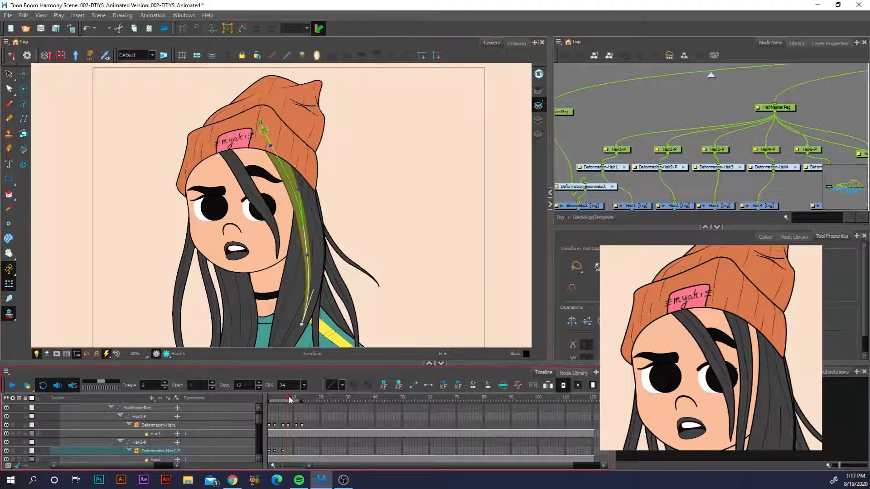
left_click_drag(303, 224, 297, 224)
left_click_drag(293, 190, 282, 193)
left_click_drag(301, 324, 327, 326)
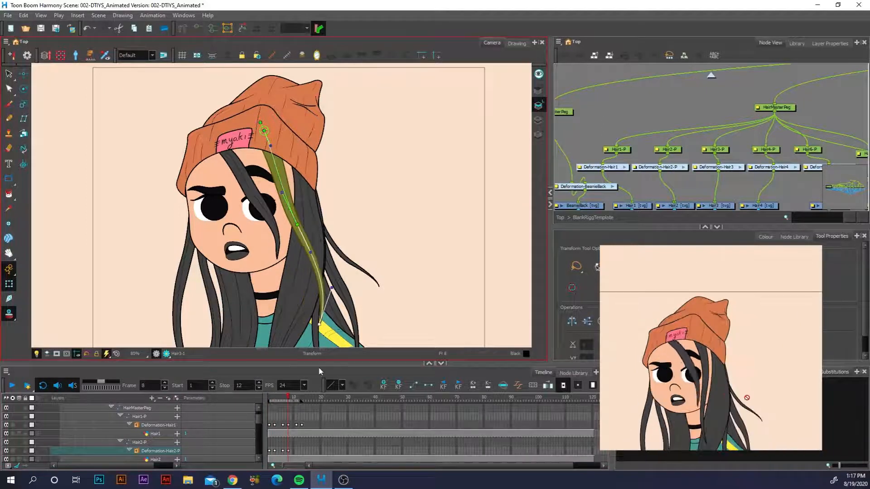
- Pose the Hair2 curve at frame 11 with its middle and lower handle pulled inward and its tip flicked outward and up
left_click(296, 398)
left_click_drag(298, 224, 289, 225)
left_click_drag(327, 325, 337, 312)
left_click_drag(303, 253, 296, 258)
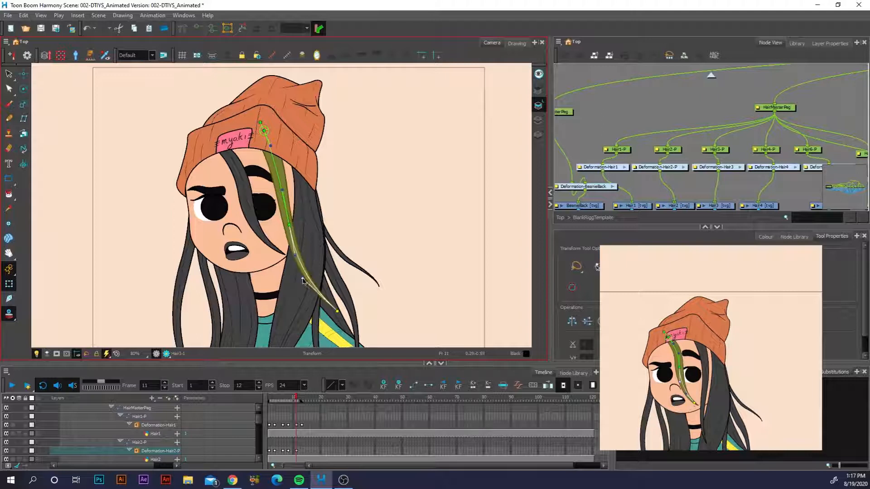
- Copy the Hair2 keyframe at frame 1 to frame 13 and play the cycle
left_click(301, 398)
left_click(270, 451)
key("ctrl+c")
left_click(302, 451)
key("ctrl+v")
left_click_drag(299, 397, 55, 395)
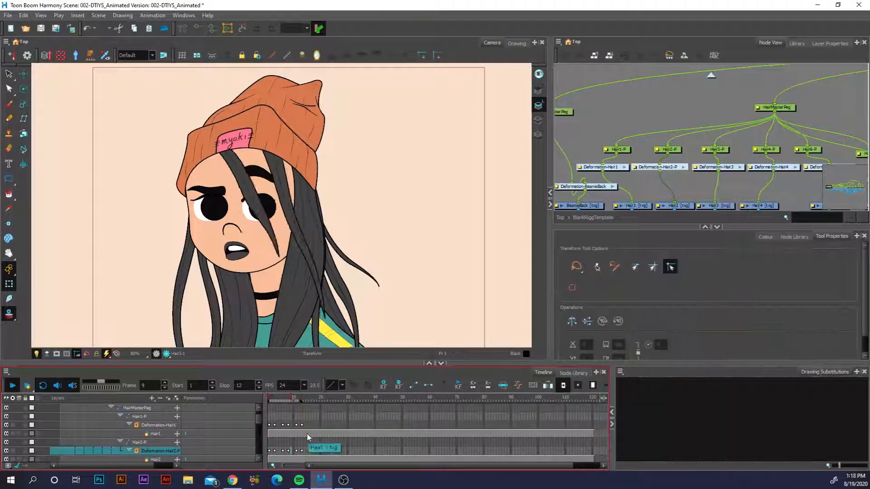
left_click(17, 385)
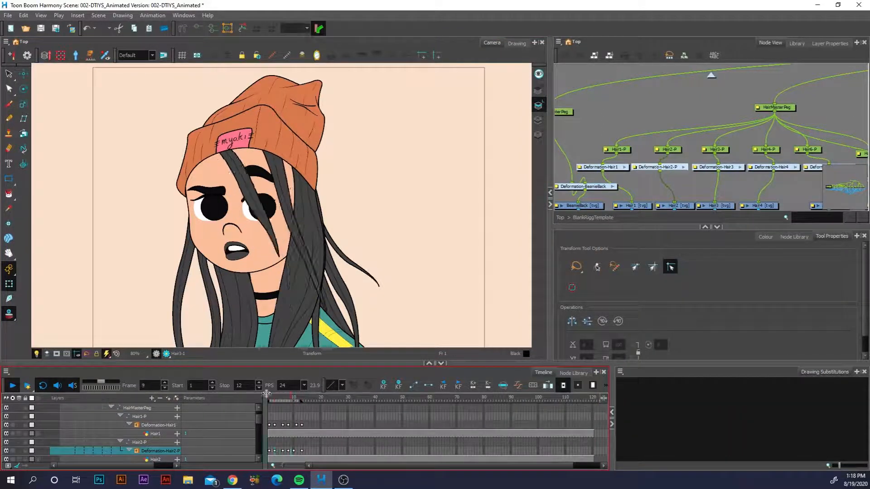
- Duplicate the Hair2 keyframes further along the timeline so the cycle repeats past frame 13, and play it from frame 1
left_click(299, 452)
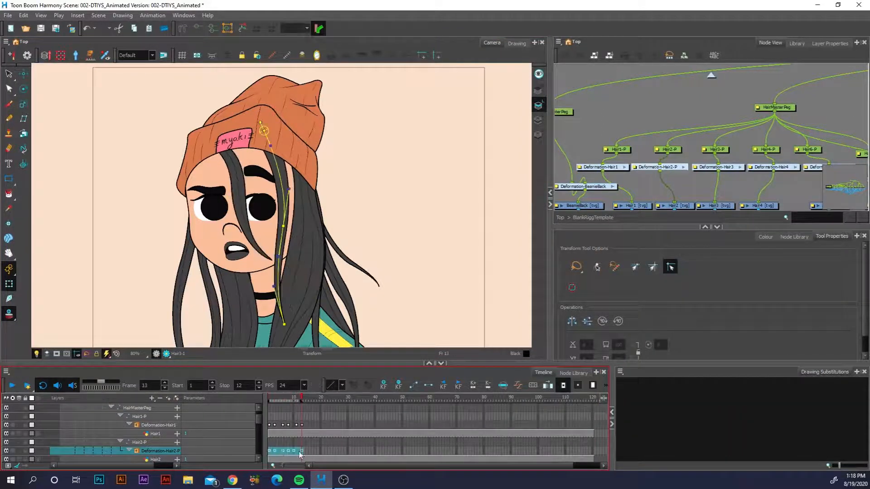
left_click(350, 407)
left_click(301, 451)
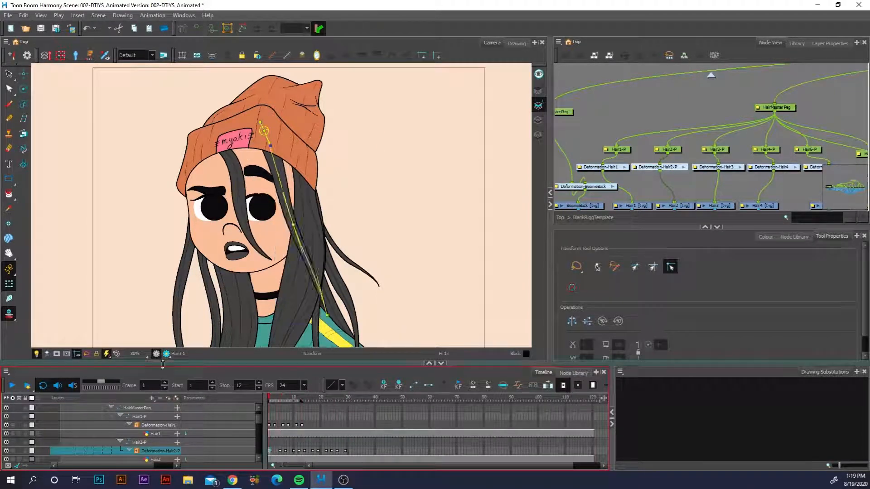
left_click(13, 385)
- Display the Hair3 curve deformer's controls on the character
scroll(180, 425, "down", 1)
left_click(161, 451)
left_click(207, 30)
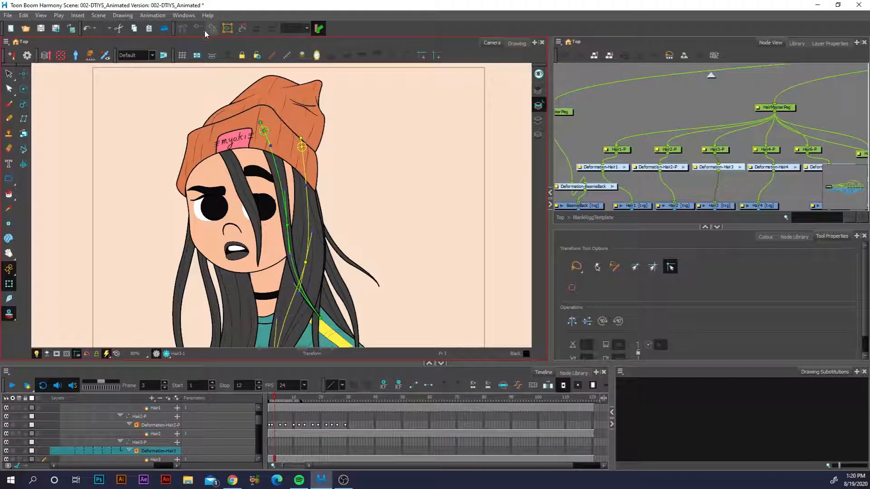
scroll(363, 129, "down", 1)
scroll(325, 231, "up", 1)
scroll(324, 254, "down", 1)
scroll(113, 451, "down", 1)
scroll(324, 231, "up", 2)
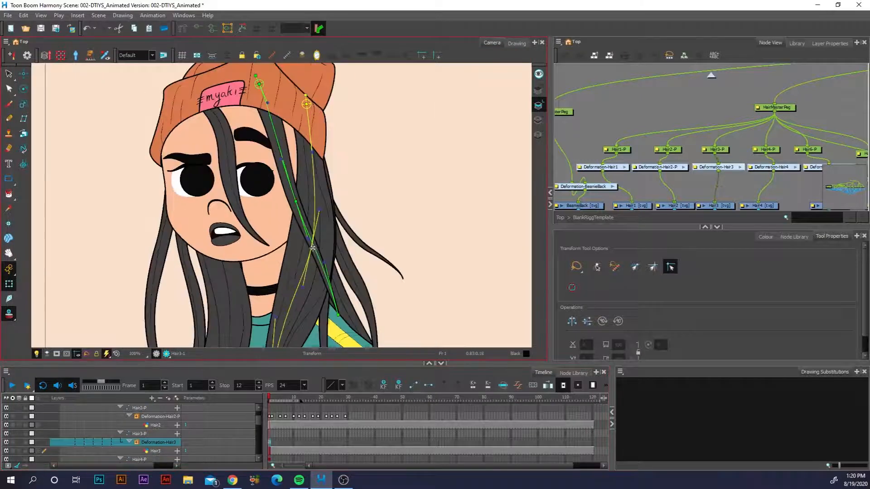
scroll(324, 229, "down", 1)
- Reshape the lower part of the Hair3 curve at frame 3 by pulling its lower handle inward
left_click(275, 442)
scroll(301, 299, "down", 2)
left_click_drag(317, 298, 295, 304)
scroll(299, 304, "down", 1)
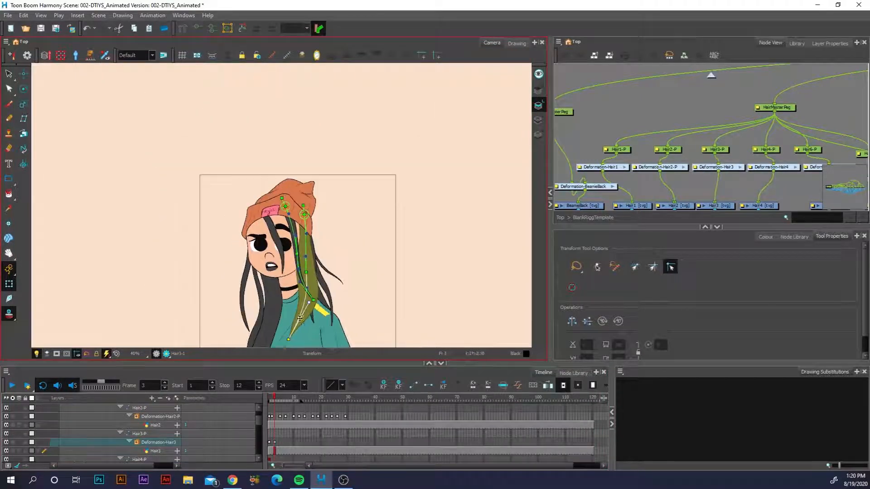
- Pose the Hair3 curve at frame 5 by moving its tip outward and its lower handle inward
left_click(280, 444)
left_click_drag(288, 339, 296, 339)
left_click_drag(277, 397, 281, 396)
left_click_drag(317, 302, 298, 302)
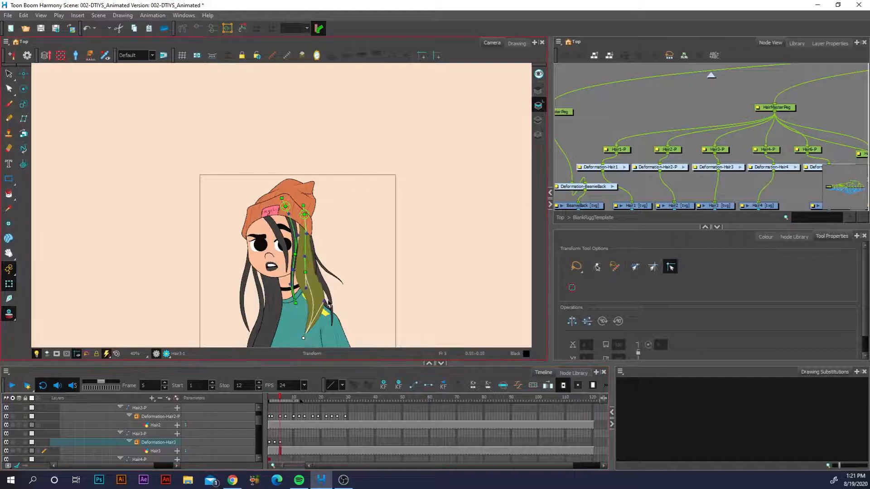
left_click_drag(297, 339, 306, 337)
left_click_drag(296, 303, 301, 303)
scroll(314, 318, "up", 1)
key("ctrl+z")
key("ctrl+z")
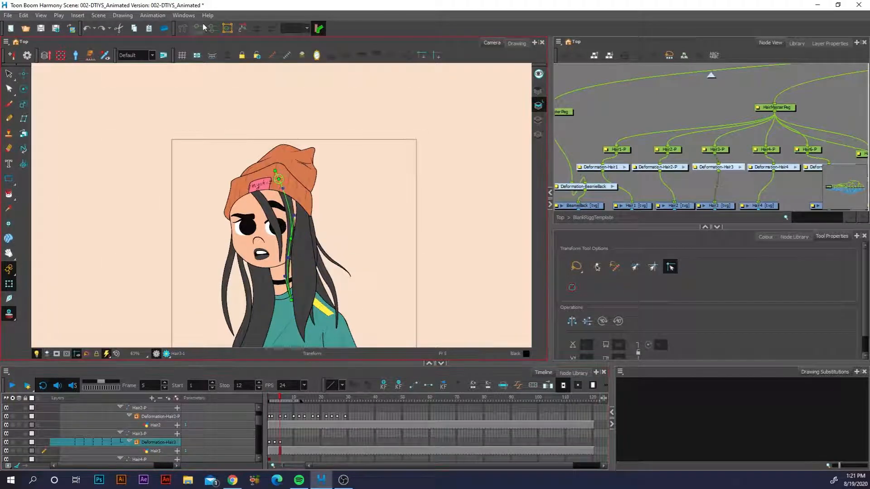
- Copy the Hair3 keyframes at frames 1 to 5 to frame 7 onward and play the motion
left_click_drag(323, 345, 320, 313)
scroll(320, 327, "up", 1)
mouse_move(279, 398)
left_mouse_down()
mouse_move(269, 400)
mouse_move(286, 400)
left_mouse_up()
left_click_drag(269, 442, 280, 444)
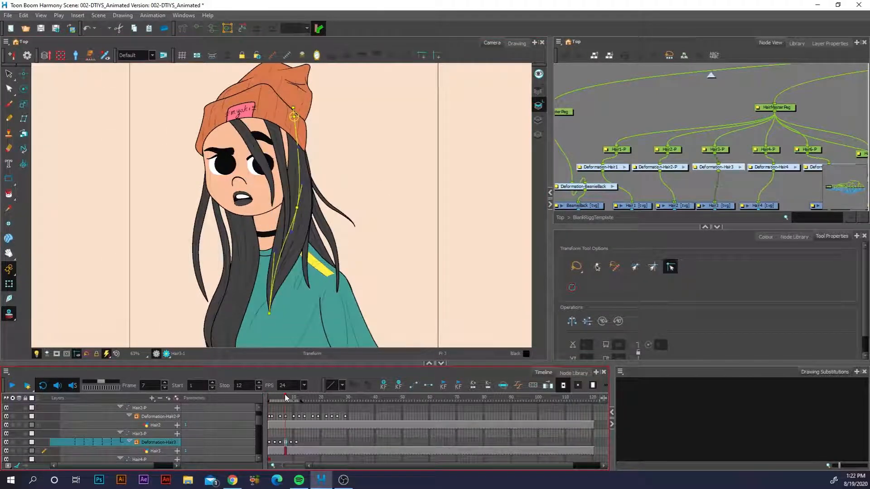
left_click(13, 386)
- Undo the last keyframe copies, arrange the Hair3 keyframes on frames 1, 5, 9 and 13, and play the cycle
left_click(313, 437)
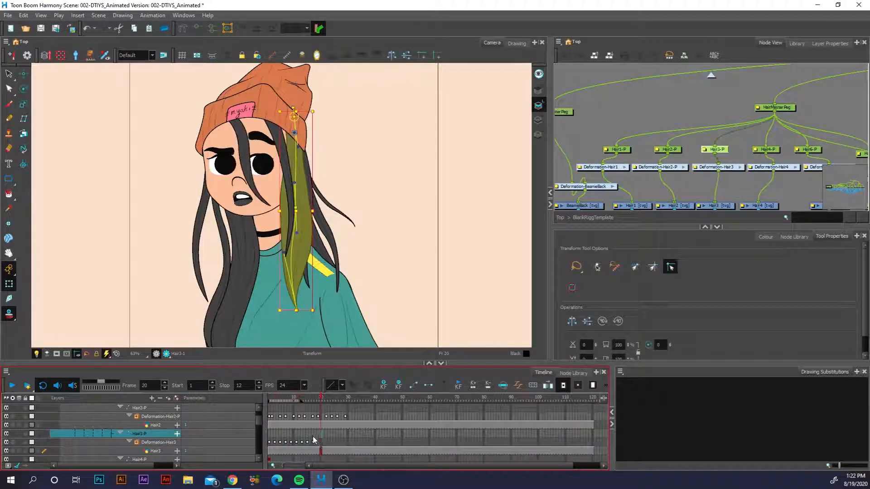
key("ctrl+z")
key("ctrl+z")
left_click_drag(319, 400, 279, 403)
left_click_drag(280, 442, 280, 442)
left_click_drag(285, 443, 302, 442)
left_click(12, 385)
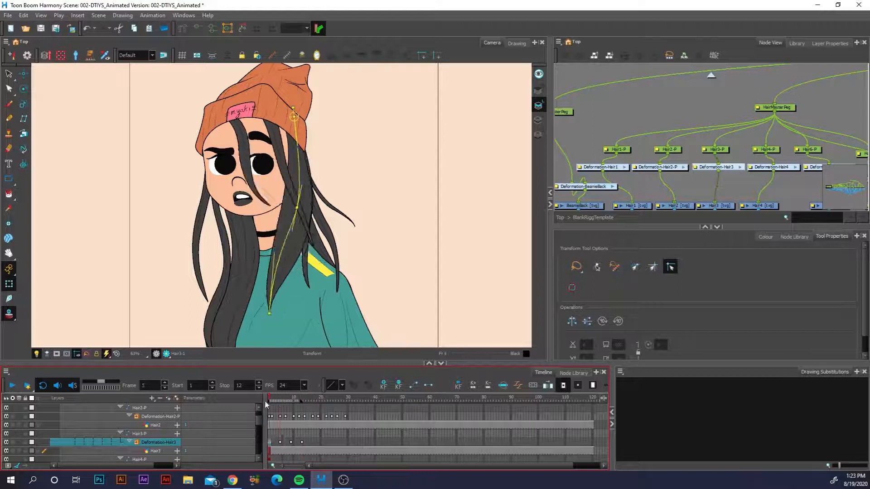
- Reshape the Hair3 curve at frame 9 by pulling the handle above its middle point outward
left_click(291, 442)
left_click(298, 312)
left_click_drag(295, 183, 304, 185)
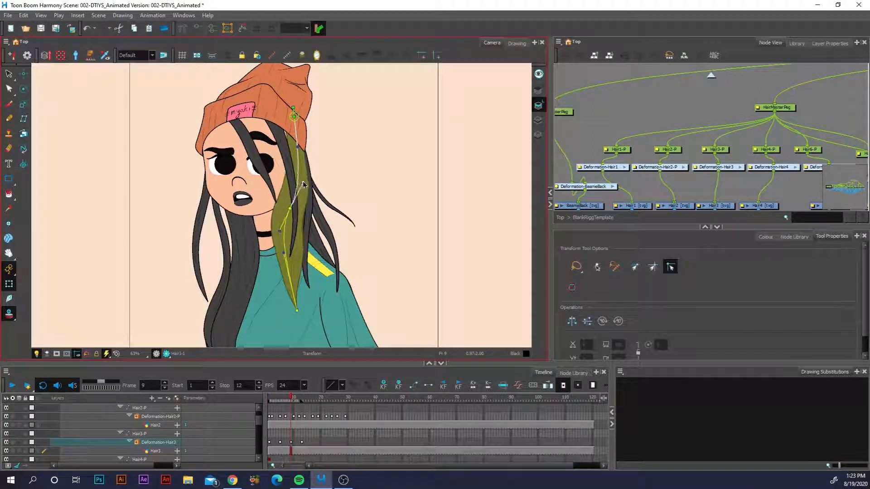
key("Return")
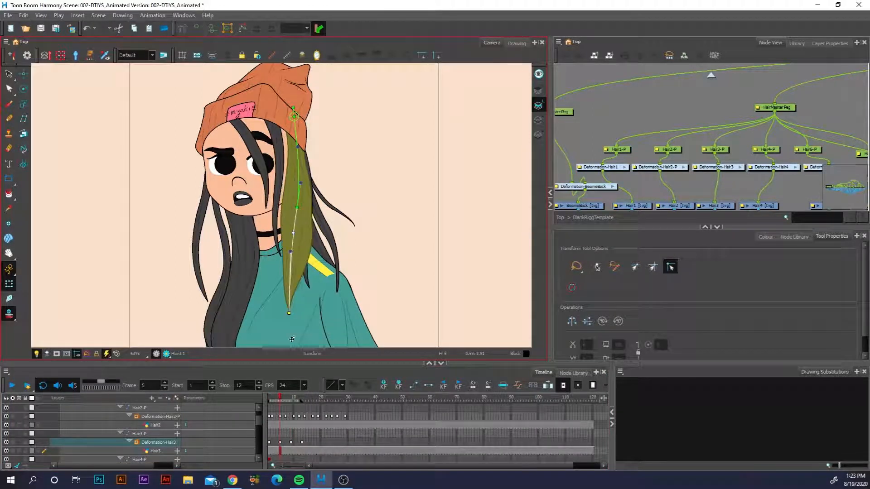
- Adjust the lower handle of the Hair3 curve at frame 1 to round out the strand's tip, and play the cycle
mouse_move(278, 398)
left_mouse_down()
mouse_move(302, 399)
mouse_move(259, 400)
mouse_move(268, 400)
left_mouse_up()
left_click_drag(289, 256, 289, 262)
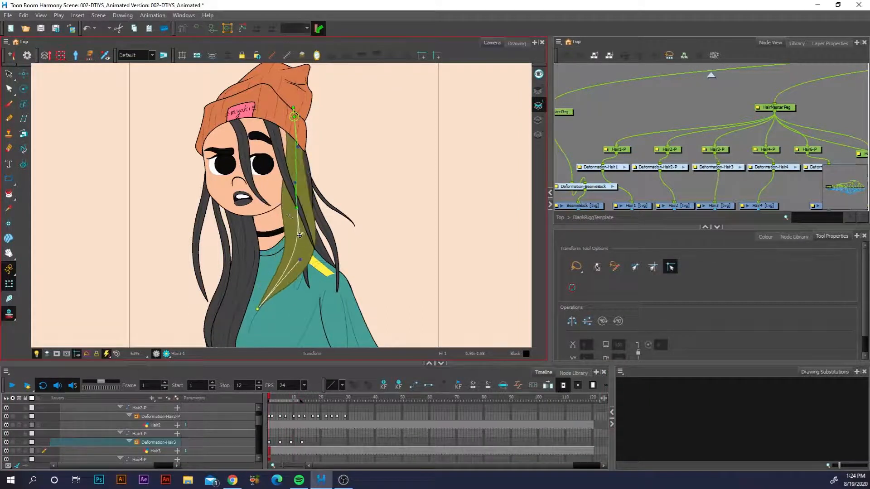
left_click(11, 386)
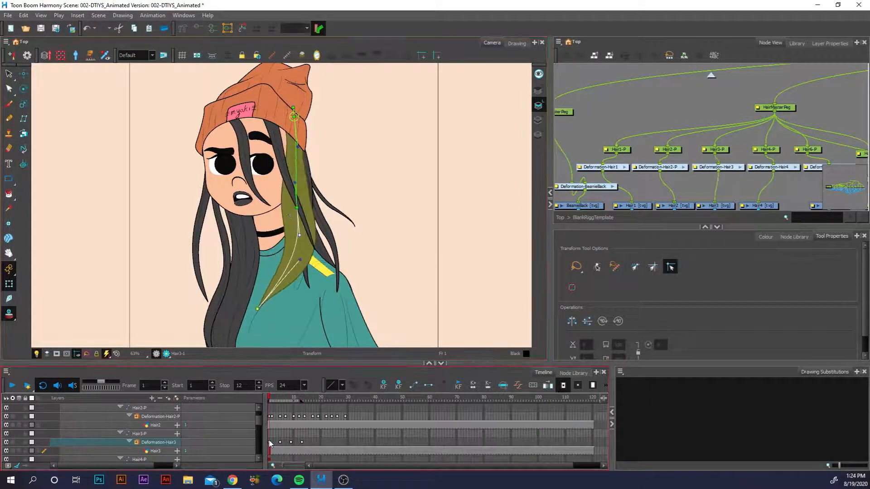
left_click(294, 401)
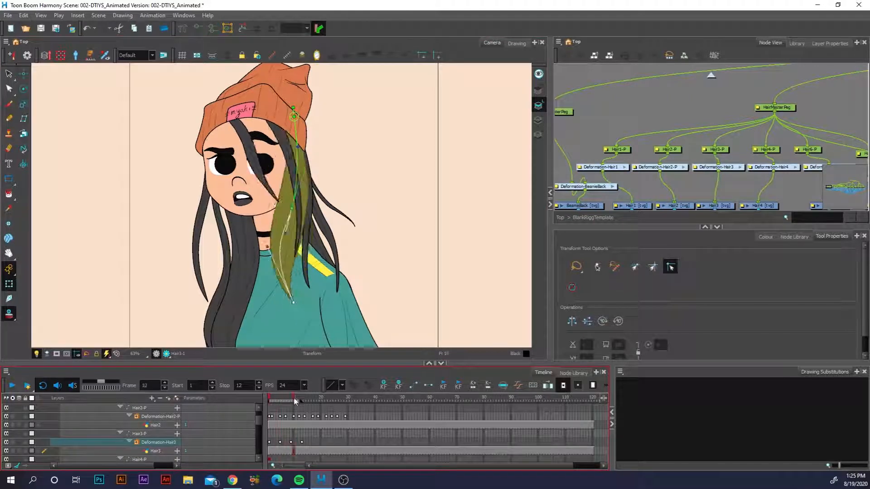
left_click_drag(295, 401, 317, 402)
left_click(12, 386)
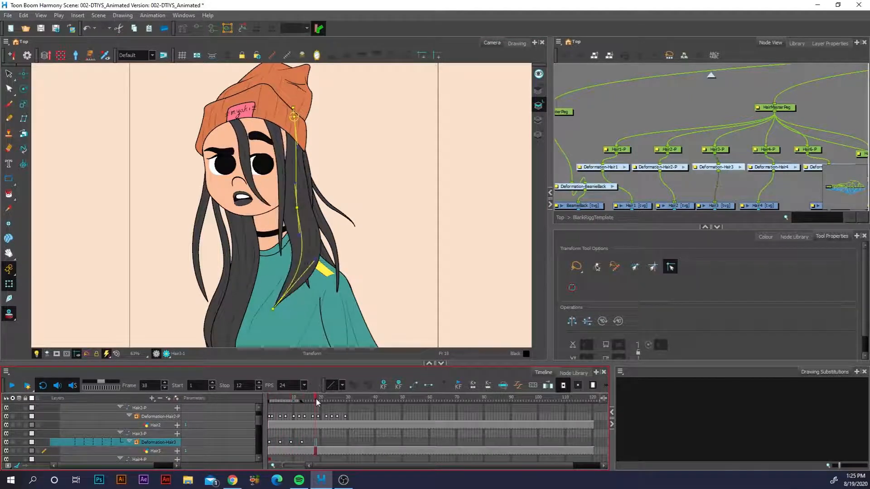
- Disable the Hair3 drawing node and select the Hair4 deformation layer with its controls displayed
scroll(164, 449, "down", 1)
left_click(164, 455)
key("2")
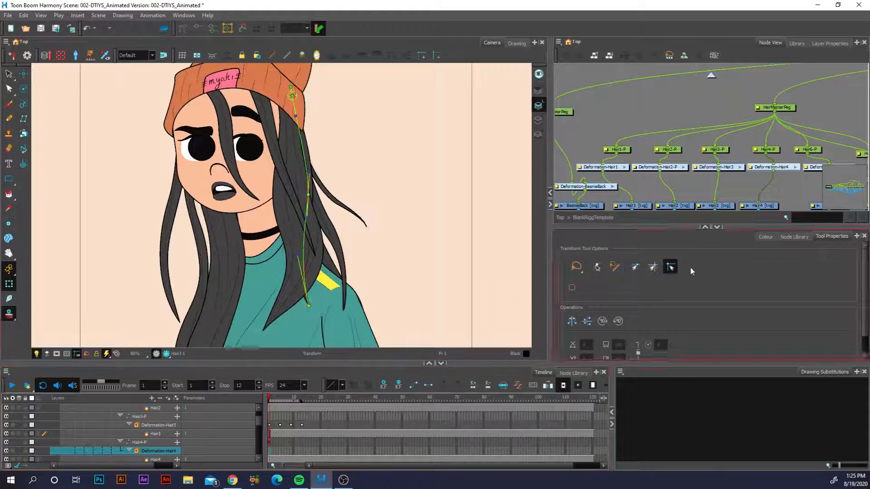
left_click(723, 205)
key("d")
key("2")
left_click(156, 451)
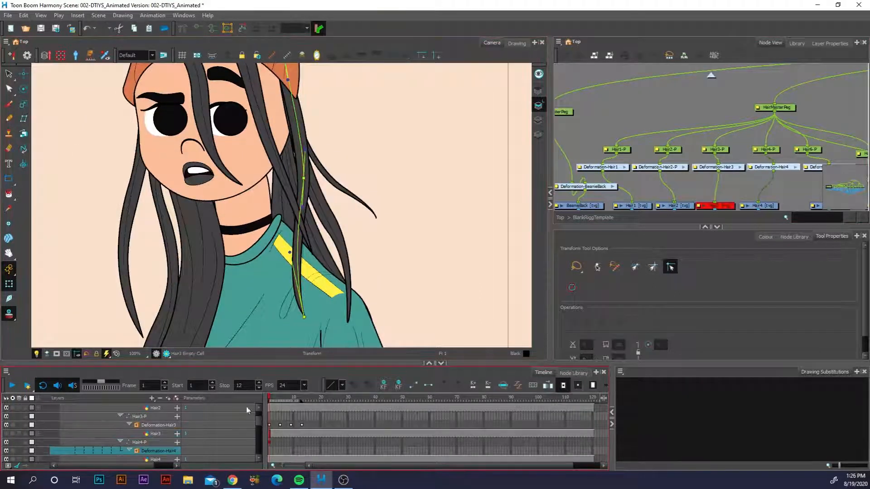
- Pose the Hair4 curve at frame 3 with its upper handle pulled inward and its lower half swung outward over the shoulder
left_click(277, 451)
left_click(275, 453)
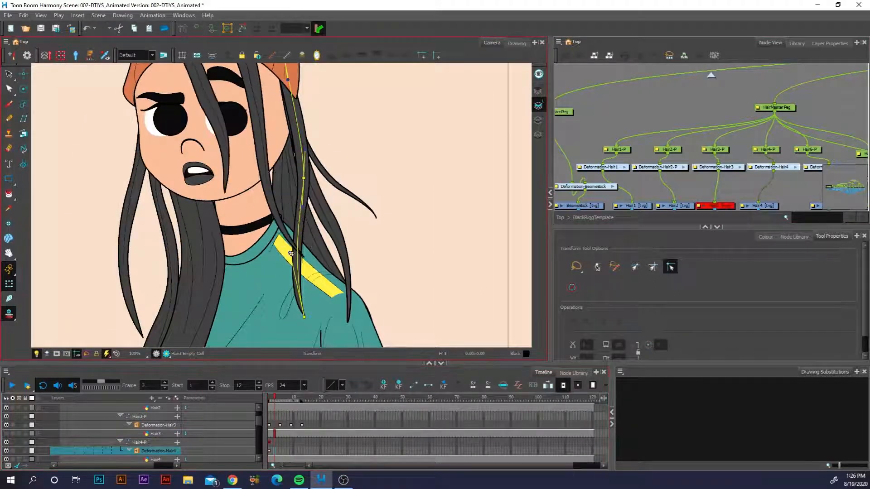
left_click(291, 253)
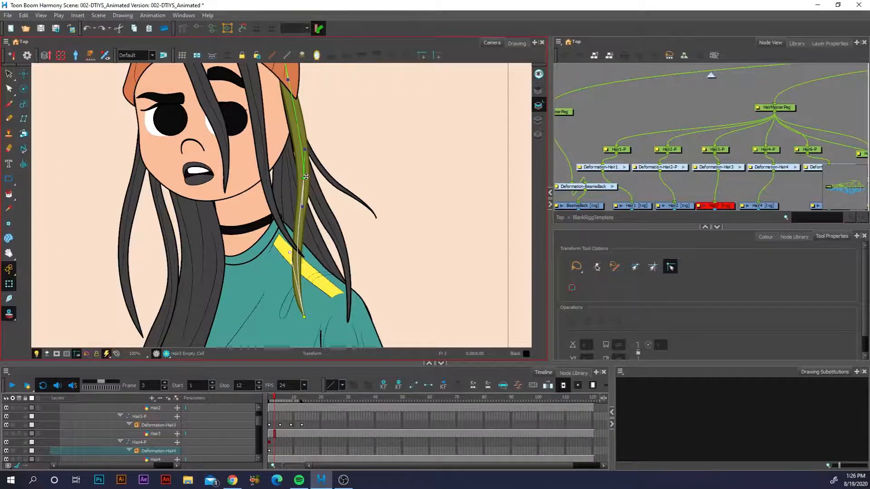
scroll(306, 177, "down", 1)
left_click(271, 400)
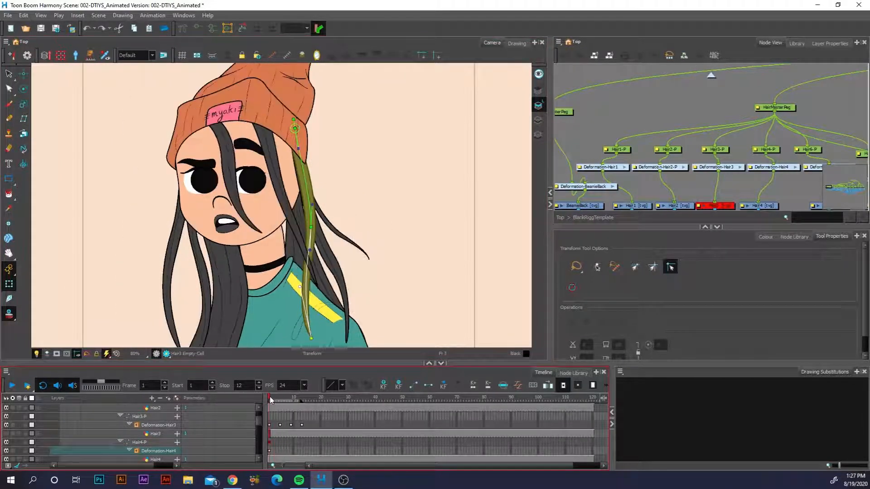
left_click_drag(270, 400, 275, 403)
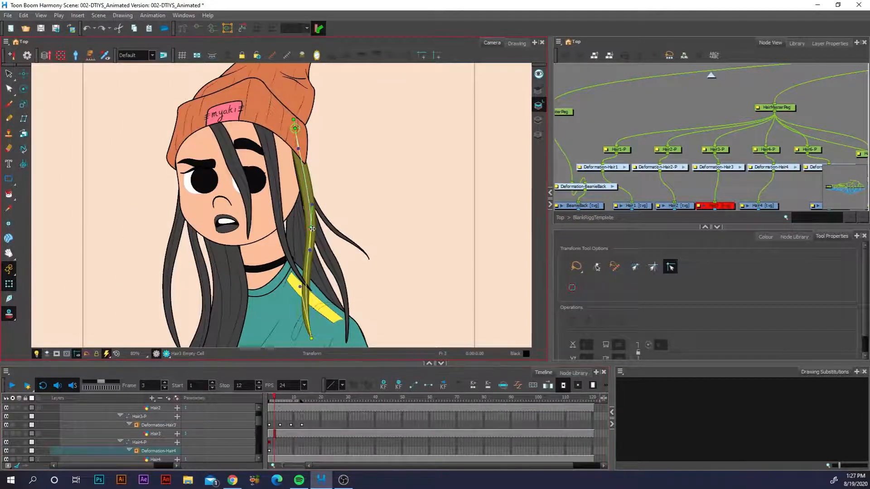
left_click_drag(316, 205, 307, 210)
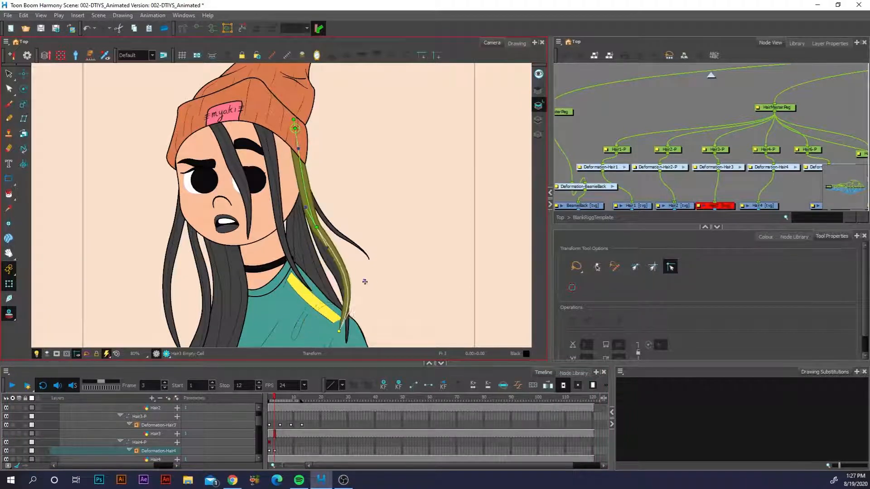
- Pose the Hair4 curve at frames 5 and 7 by adjusting its middle point and lower handle
left_click(280, 400)
left_click_drag(313, 229, 315, 228)
left_click(286, 400)
left_click_drag(335, 272, 328, 277)
- Pose the Hair4 curve at frame 9 with its middle and lower handle pulled inward and its tip curling outward
left_click_drag(285, 399, 291, 398)
left_click_drag(315, 229, 304, 205)
left_click_drag(375, 310, 354, 315)
left_click_drag(315, 290, 309, 303)
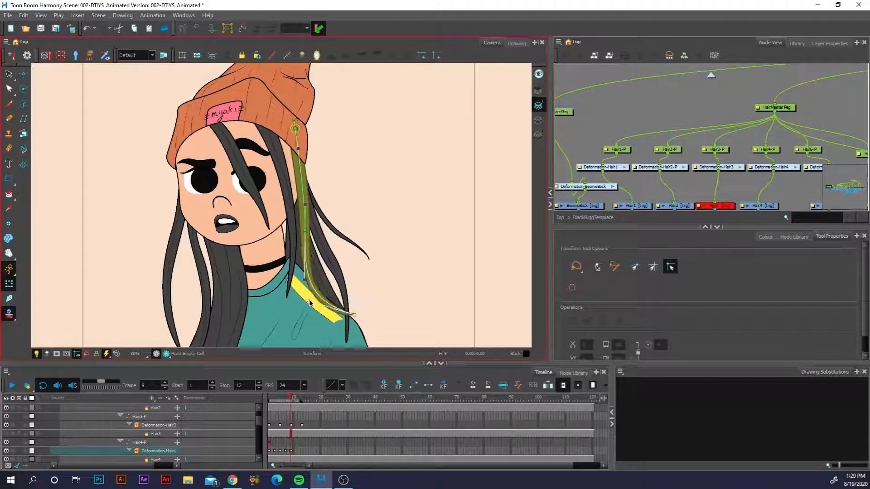
- Copy the Hair4 keyframe at frame 1 to frame 13 and play the cycle from the start
left_click_drag(291, 400, 271, 401)
left_click(269, 451)
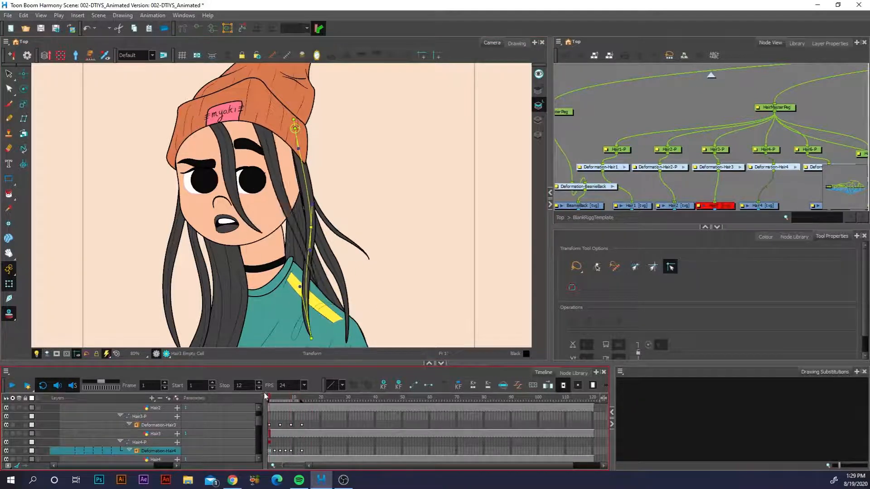
left_click(12, 386)
left_click(13, 386)
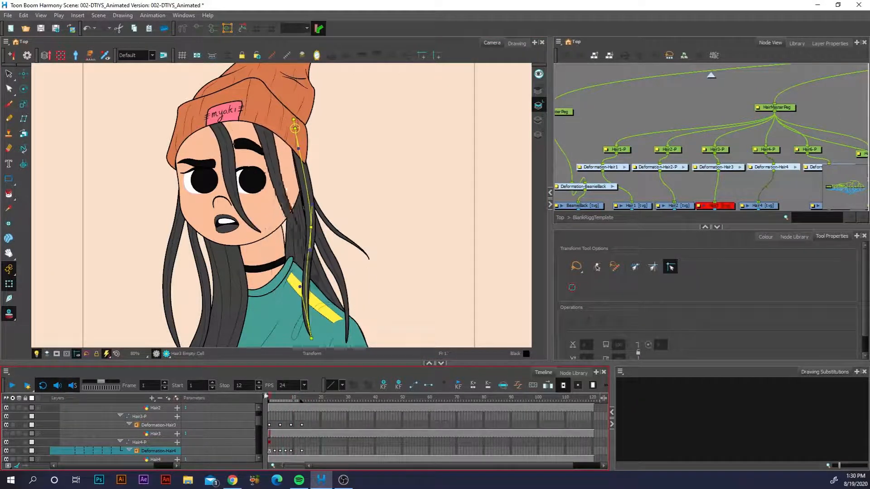
- Repeat the Hair3 deformation keyframes to extend its wave cycle from frame 13 through frame 25
left_click(319, 426)
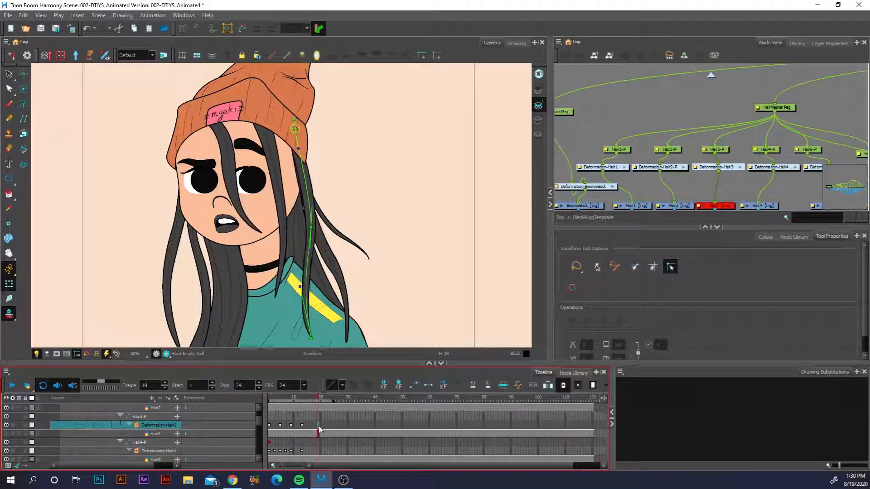
left_click(302, 425)
key("ctrl+v")
scroll(302, 426, "down", 1)
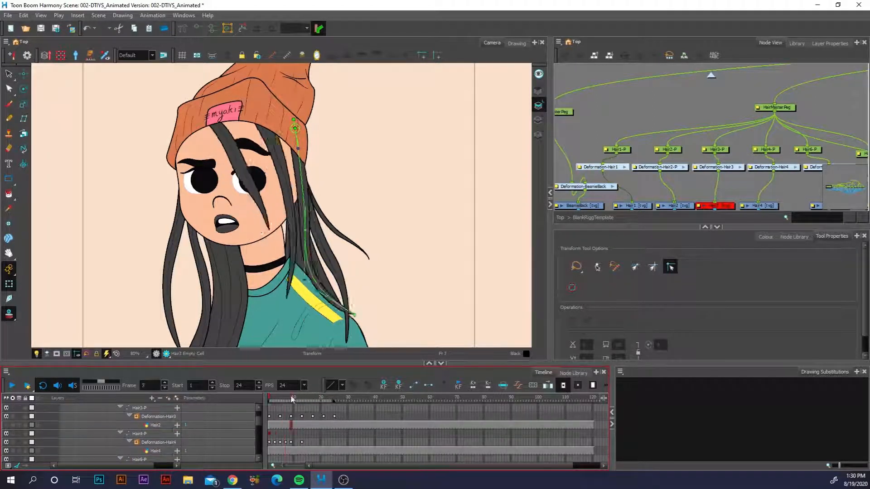
- Spread the Hair4 deformation keyframes out over the full 24-frame cycle and play the animation
left_click(274, 443)
left_click_drag(274, 442, 336, 442)
left_click_drag(324, 400, 272, 397)
key("shift+Return")
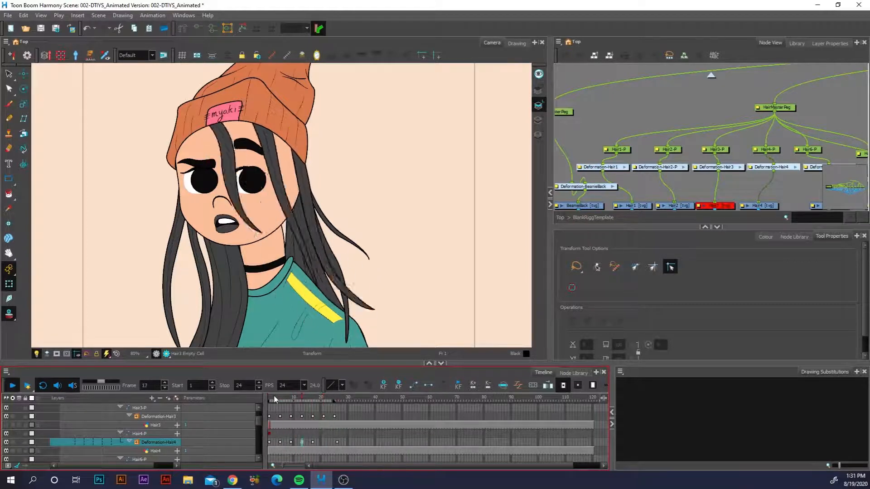
left_click(6, 425)
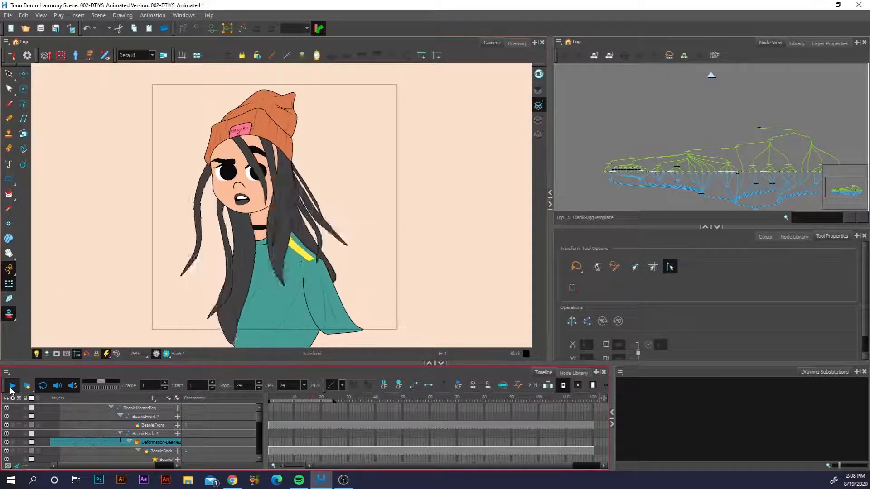
- Play the hair animation and set a starting keyframe for the BeanieBack deformation at frame 1
scroll(151, 423, "up", 2)
scroll(151, 423, "down", 1)
key("Return")
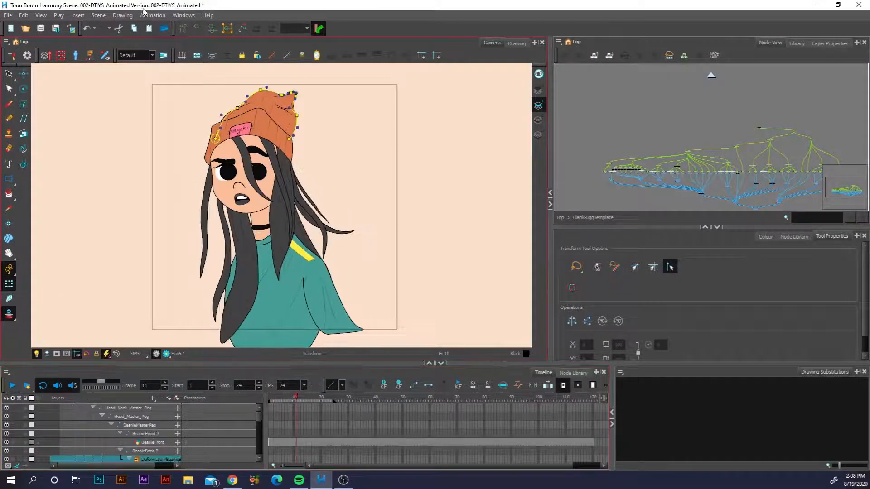
scroll(254, 75, "up", 3)
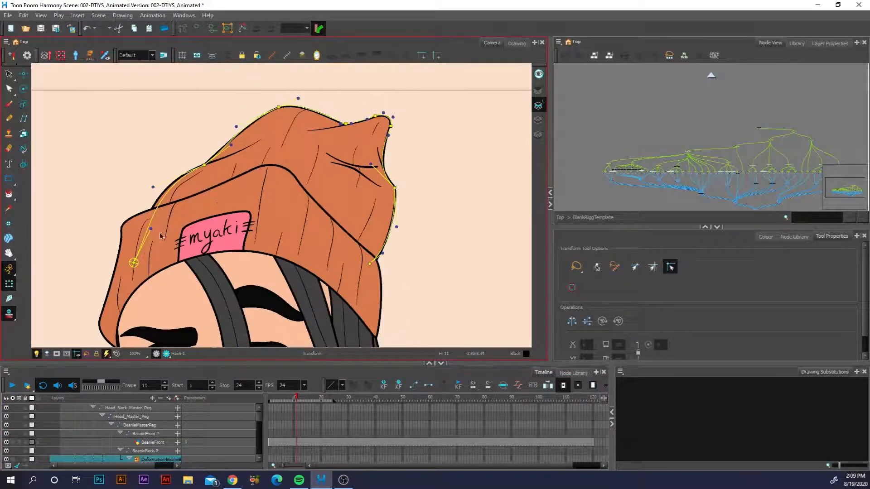
left_click(267, 398)
scroll(276, 400, "down", 1)
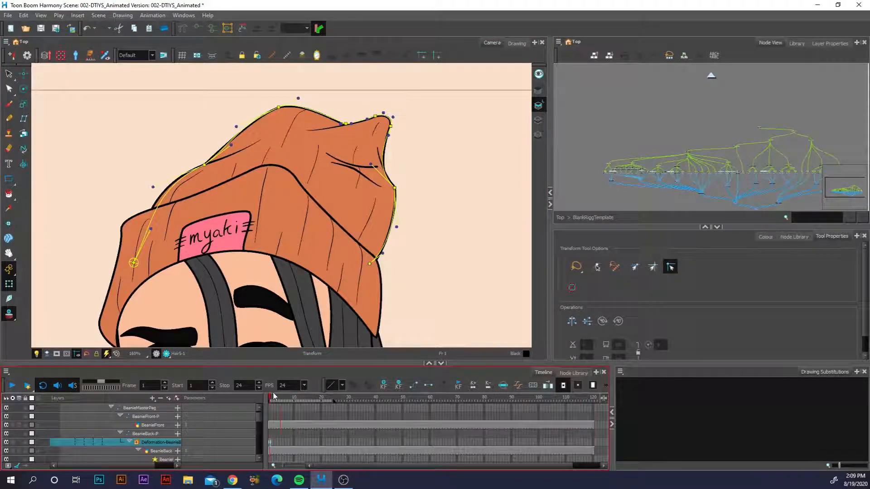
- Shift the front slope point and the crown point of the BeanieBack curve slightly toward the beanie's tip at frame 7
left_click_drag(273, 398, 287, 400)
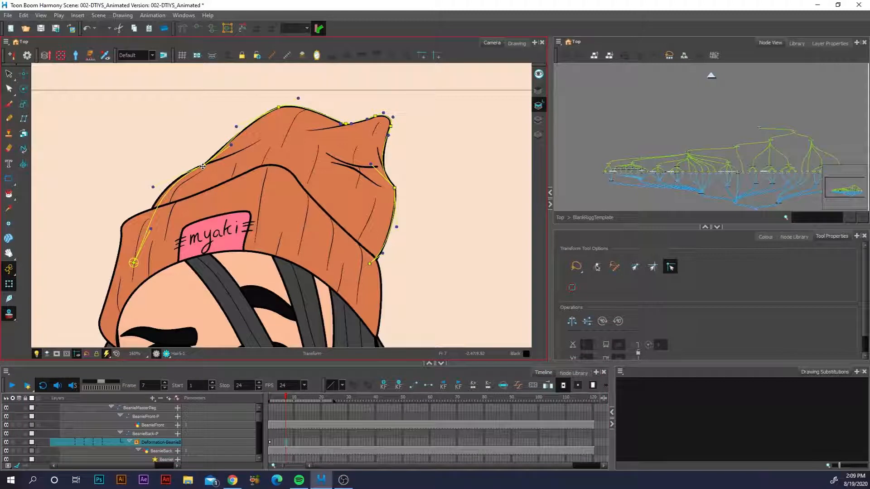
left_click_drag(203, 166, 214, 167)
left_click_drag(278, 108, 285, 108)
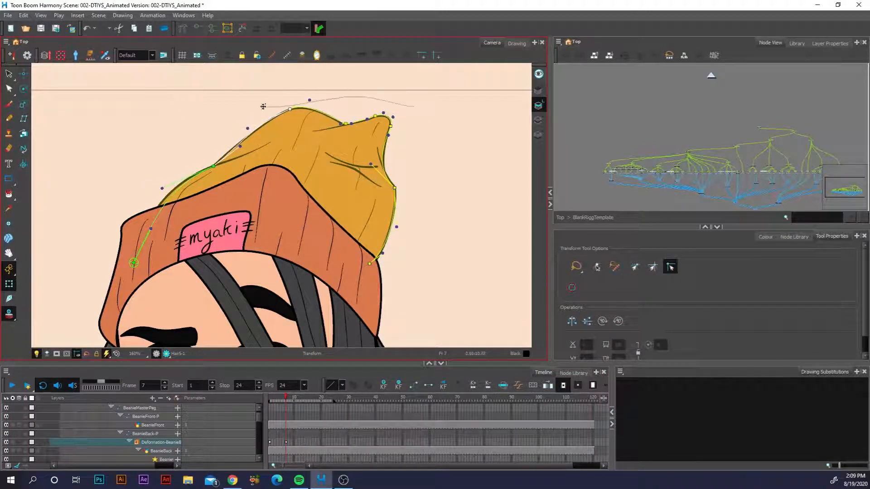
left_click_drag(254, 236, 398, 105)
left_click(398, 106)
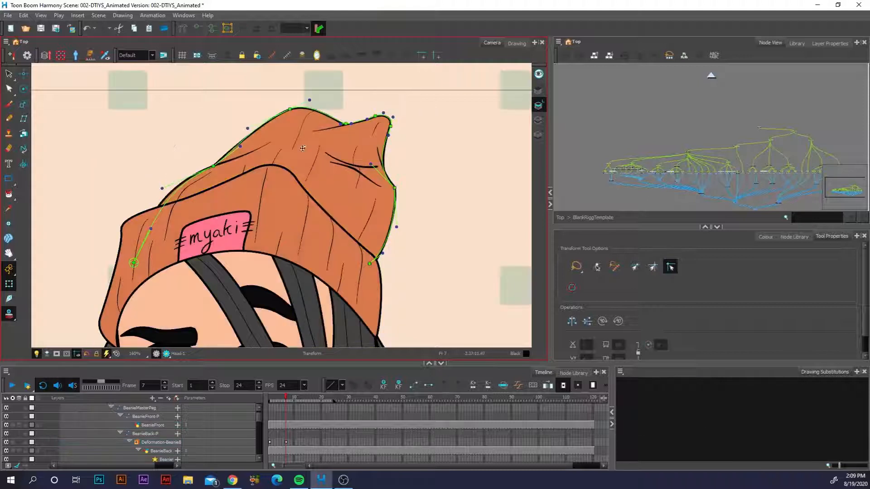
- Move the dip, tip and rear-edge points of the BeanieBack curve slightly outward at frame 7
left_click(164, 442)
left_click_drag(351, 124, 355, 123)
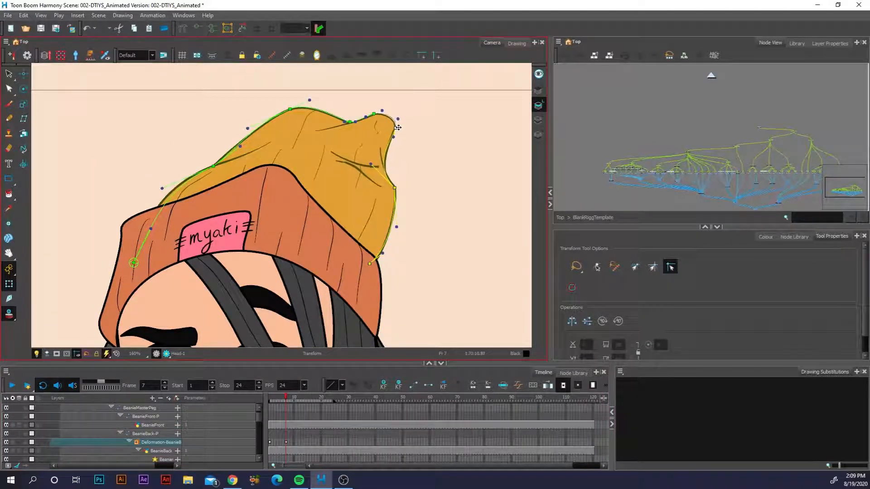
left_click_drag(394, 187, 398, 185)
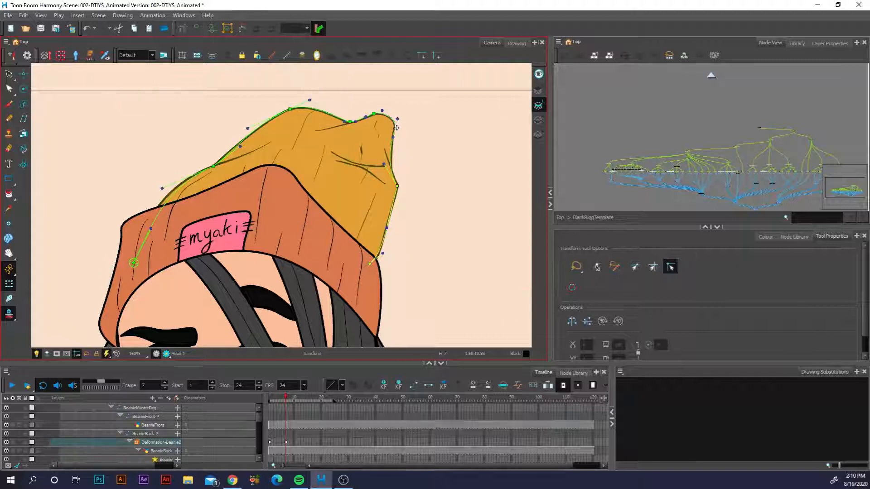
- Adjust the BeanieBack curve handles at frame 7 to sink the front slope below the crown and bend the rear edge inward
left_click_drag(311, 101, 304, 98)
left_click_drag(245, 152, 246, 155)
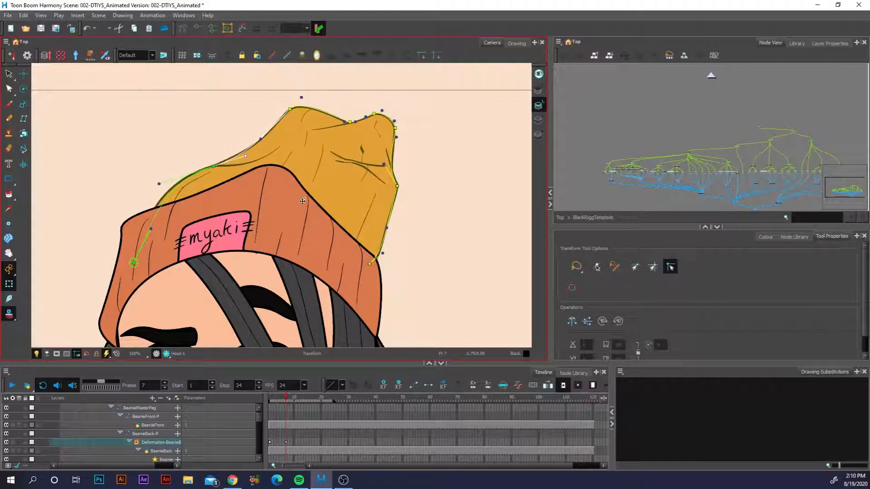
left_click_drag(285, 397, 286, 394)
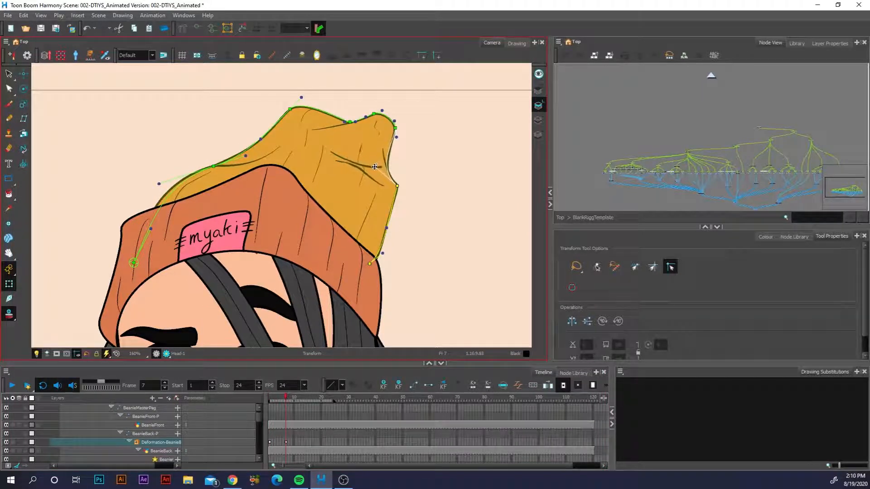
- Pose the BeanieBack curve at frame 11 with the top of its tip pulled down and outward, and select that keyframe
mouse_move(286, 397)
left_mouse_down()
mouse_move(278, 391)
mouse_move(296, 386)
left_mouse_up()
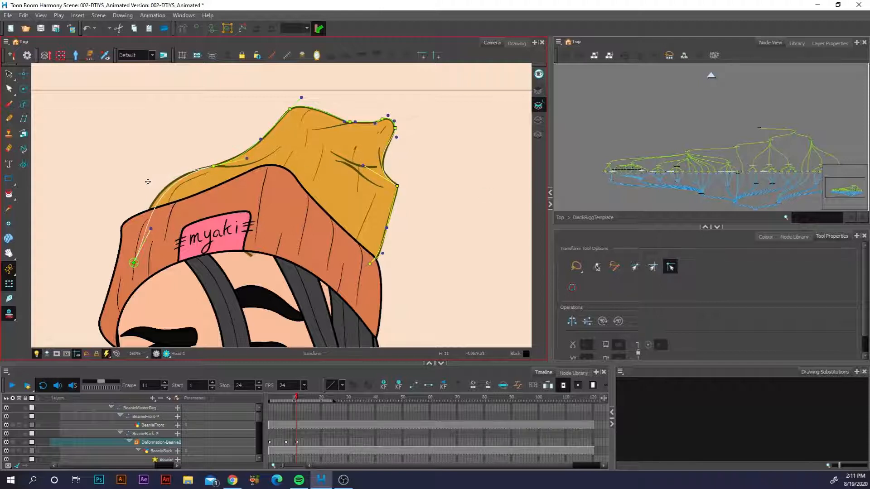
mouse_move(295, 397)
left_mouse_down()
mouse_move(285, 399)
mouse_move(300, 399)
left_mouse_up()
left_click(296, 443)
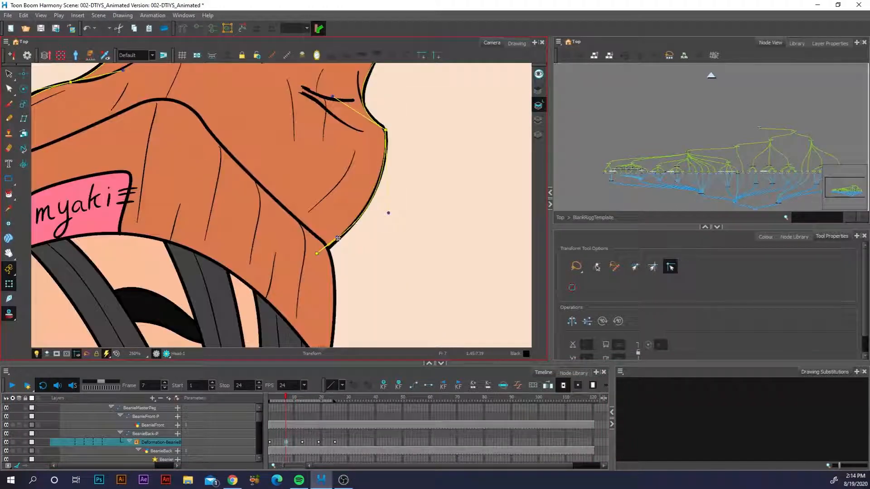
- Try to reshape the lower rear end of the BeanieBack curve at frame 7 by moving its end point and handles
left_click_drag(350, 186, 348, 161)
mouse_move(316, 253)
left_mouse_down()
mouse_move(329, 211)
mouse_move(318, 251)
left_mouse_up()
left_click_drag(350, 164, 359, 204)
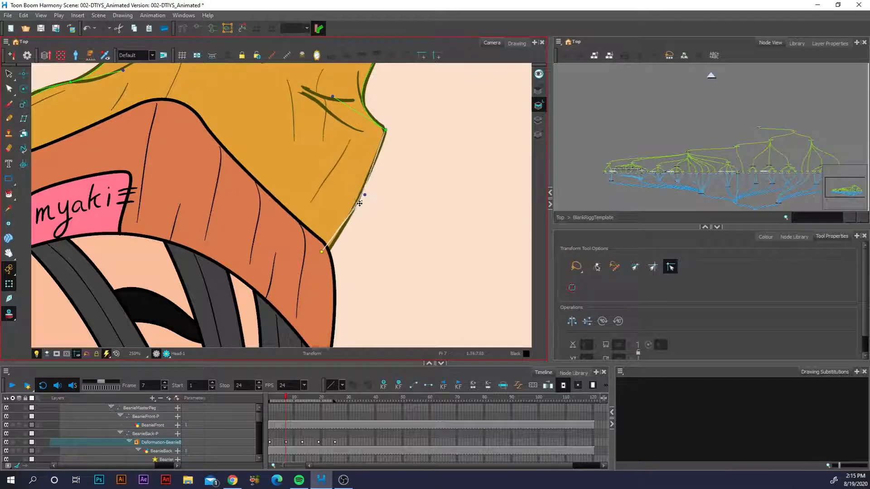
key("ctrl+z")
key("ctrl+z")
key("ctrl+z")
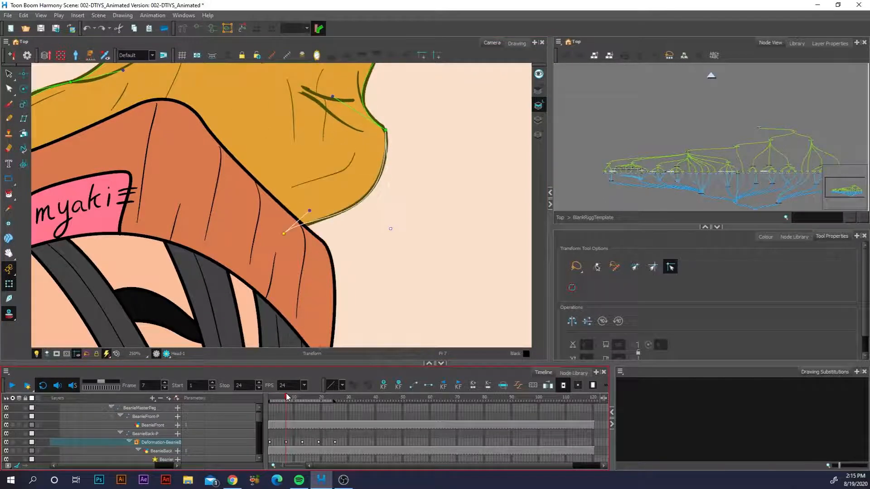
- Try to bend the beanie's rear edge inward below the tip at frame 8
mouse_move(285, 397)
left_mouse_down()
mouse_move(324, 397)
mouse_move(288, 398)
left_mouse_up()
key("1")
key("2")
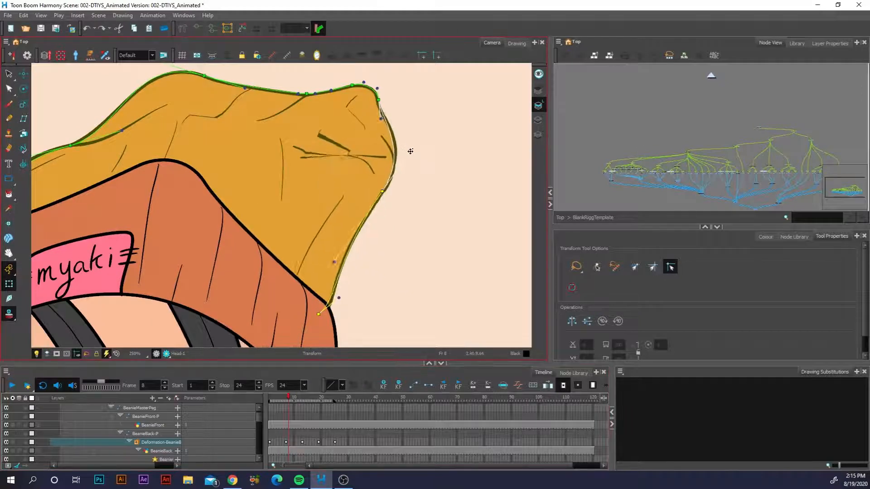
left_click_drag(380, 119, 353, 123)
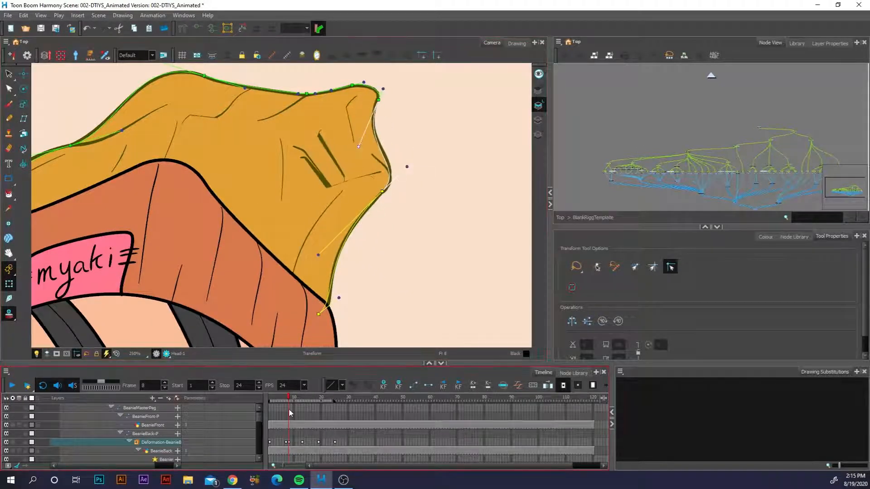
left_click_drag(291, 401, 285, 403)
key("ctrl+z")
- Try to reshape the beanie's rear edge at frame 7 by moving its rear point and the handle below the tip
left_click_drag(333, 157, 391, 203)
left_click_drag(387, 120, 377, 142)
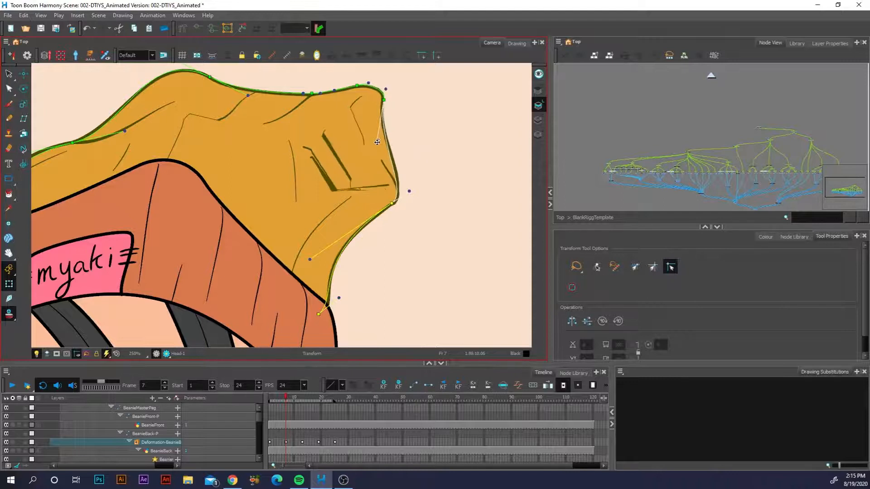
key("ctrl+z")
key("ctrl+z")
- Play the cycle from frame 1 and review the beanie and hair motion on the whole character
left_click(271, 397)
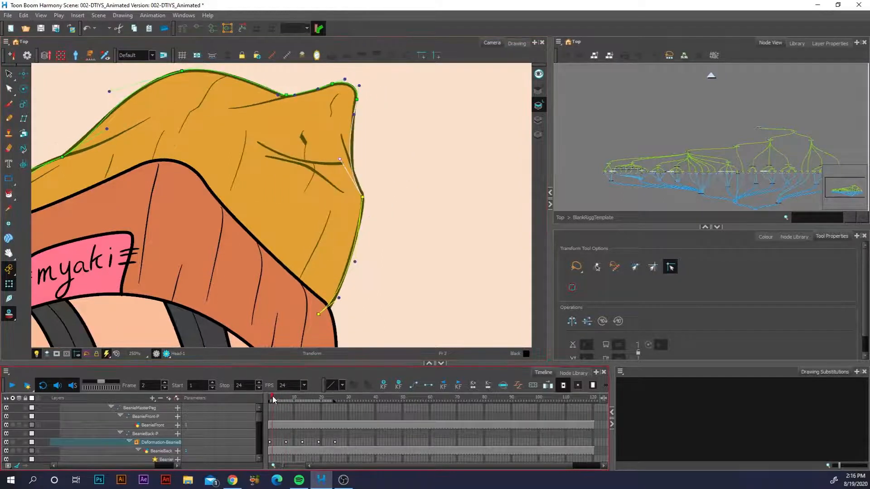
mouse_move(265, 396)
left_mouse_down()
mouse_move(307, 397)
mouse_move(268, 398)
left_mouse_up()
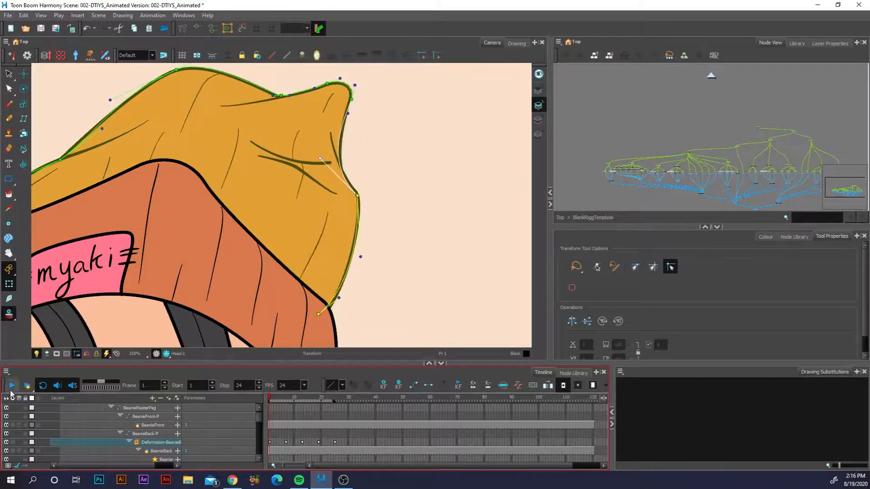
left_click(12, 385)
key("1")
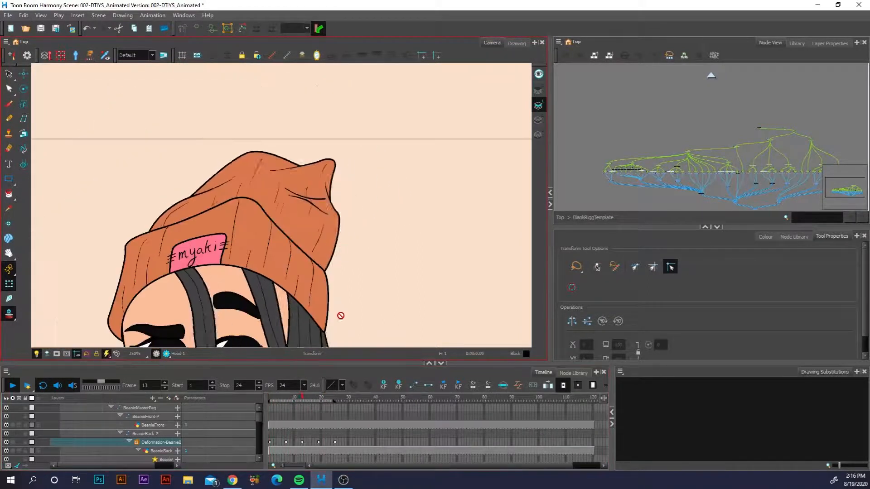
key("1")
key("1")
key("1")
key("1")
key("1")
key("2")
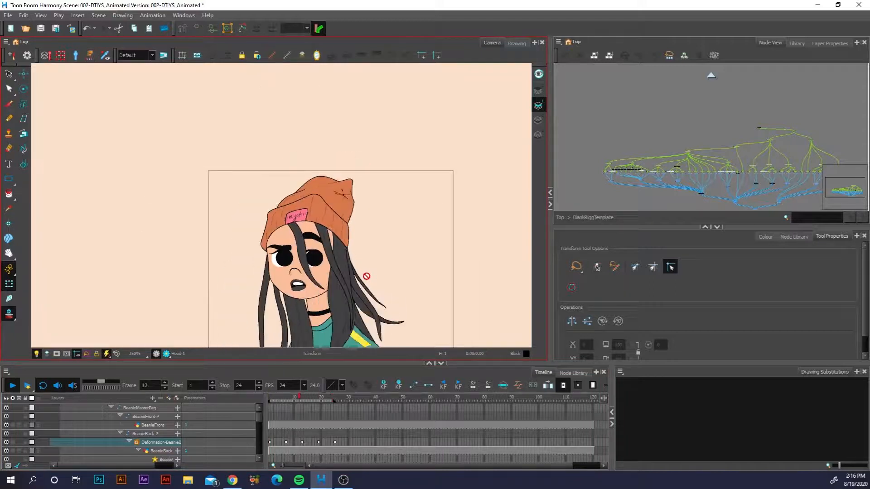
key("1")
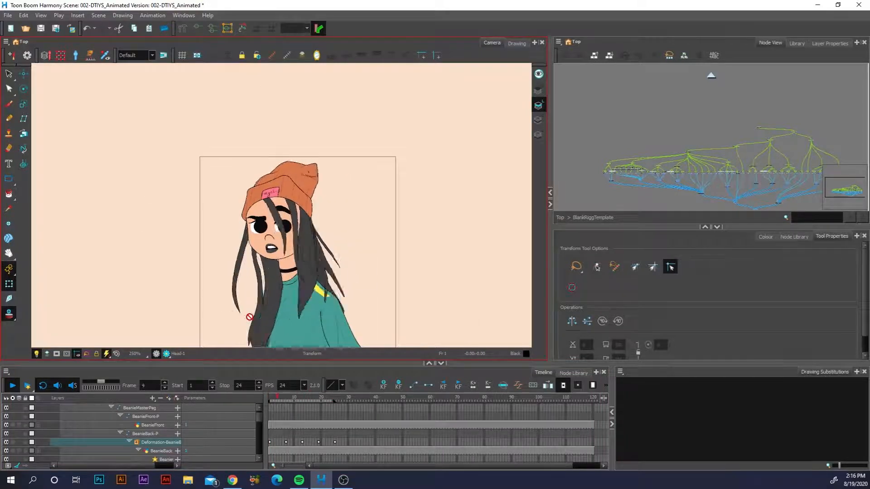